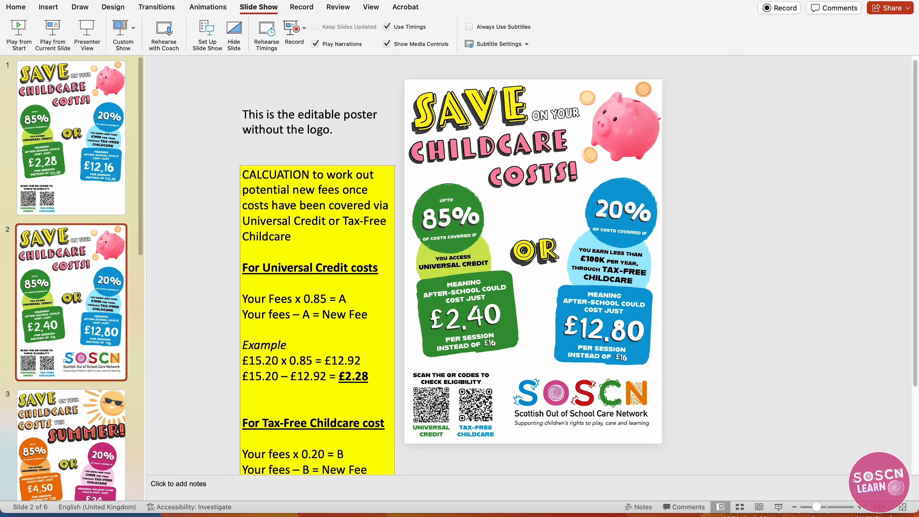
Step: Start exporting the poster presentation and name the export file "Parent Finance Poster Picture"
left_click(84, 0)
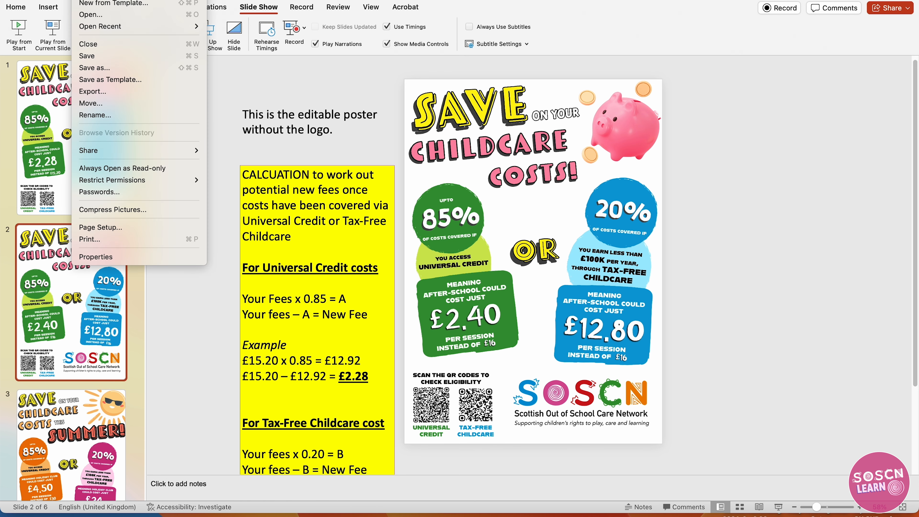
left_click(103, 92)
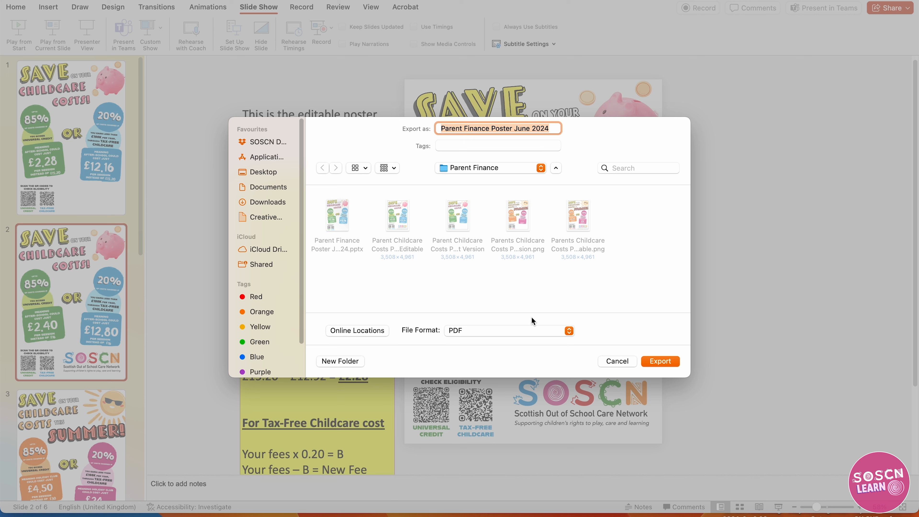
key("Right")
key("BackSpace")
key("BackSpace")
key("BackSpace")
key("BackSpace")
key("BackSpace")
key("BackSpace")
key("BackSpace")
key("BackSpace")
key("BackSpace")
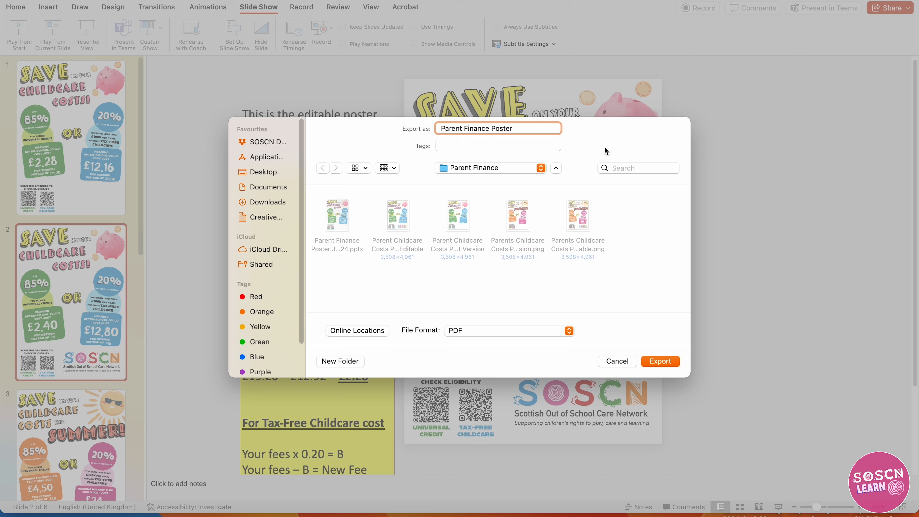
type("Picture")
left_click(560, 275)
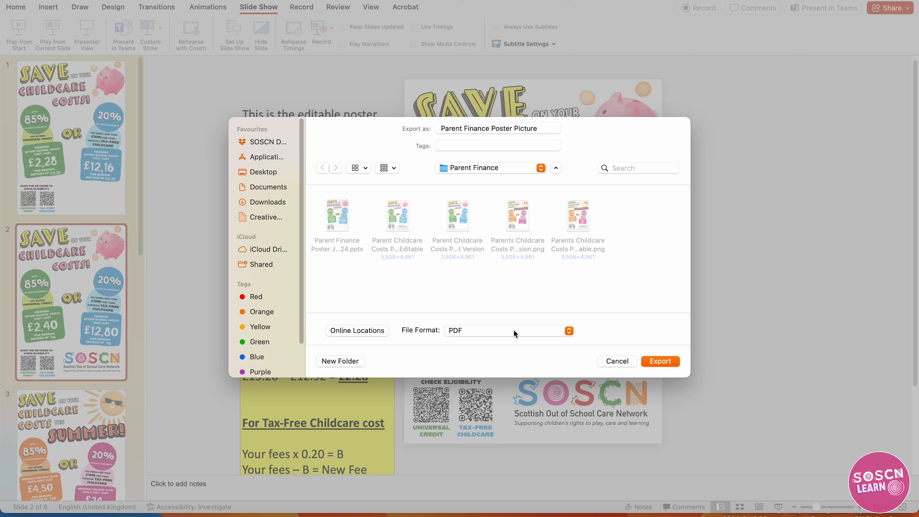
Step: Set the export format to PNG and export only the current slide
left_click(515, 333)
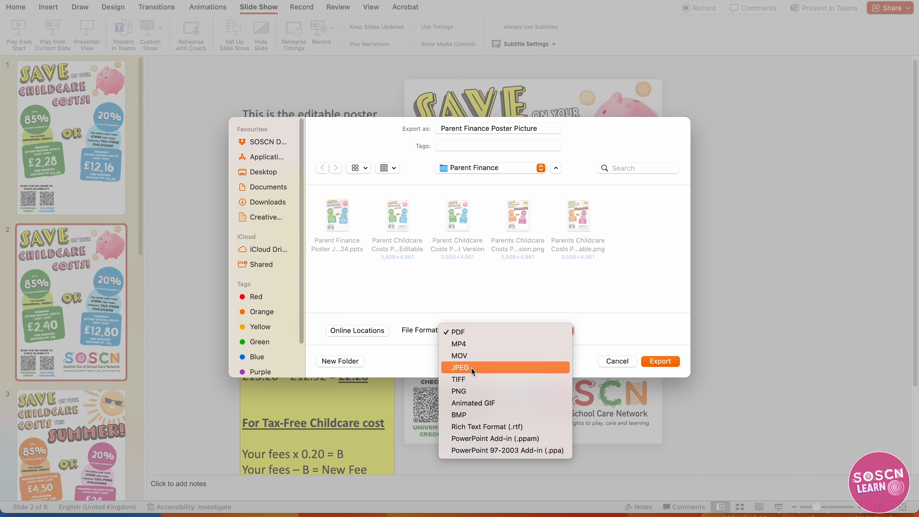
left_click(477, 392)
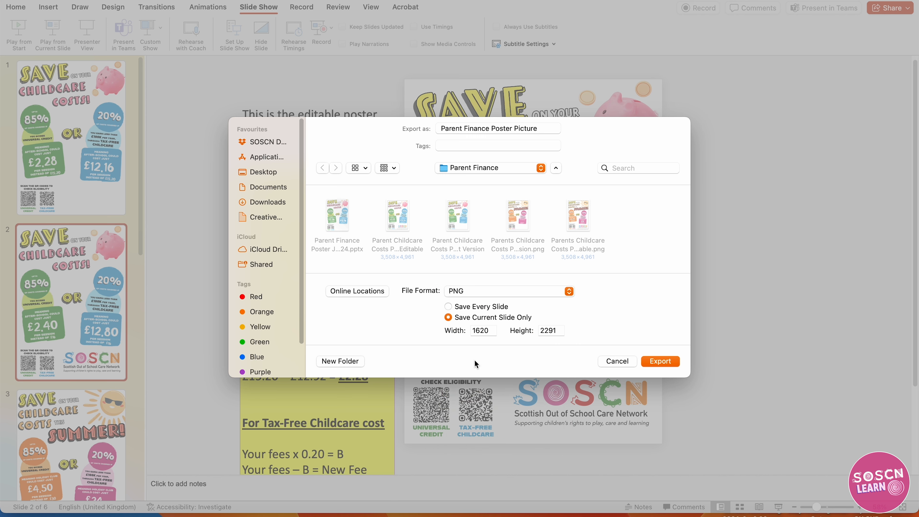
left_click(491, 329)
left_click(560, 332)
left_click(664, 360)
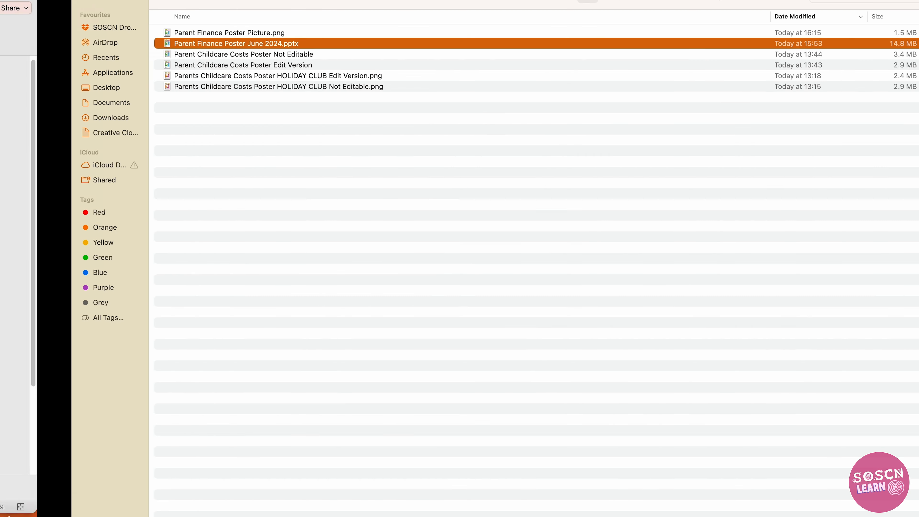
Step: Switch to Finder, open Parent Finance Poster Picture.png to check the exported poster, and close the preview
left_click(228, 357)
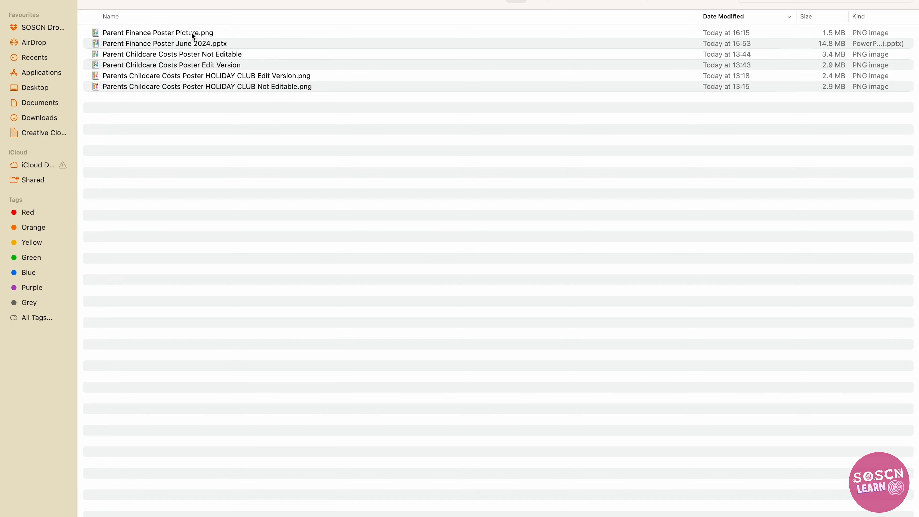
double_click(184, 32)
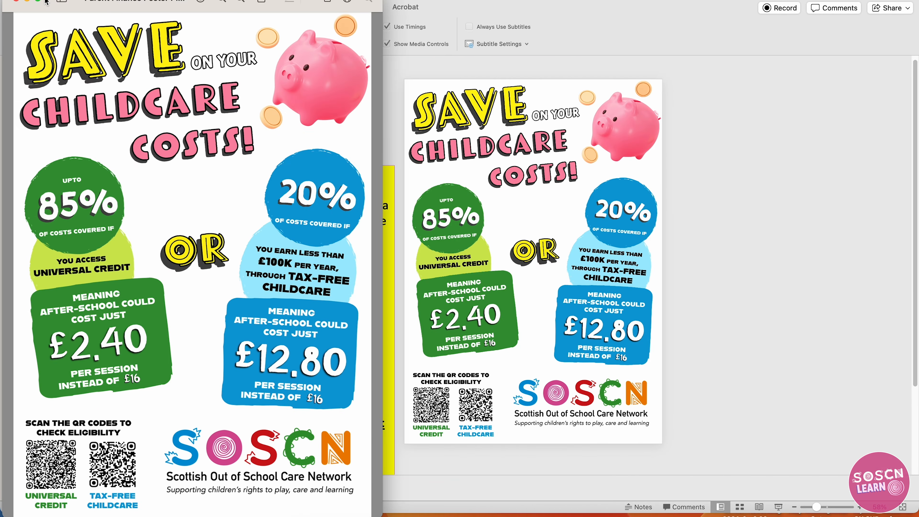
left_click(39, 2)
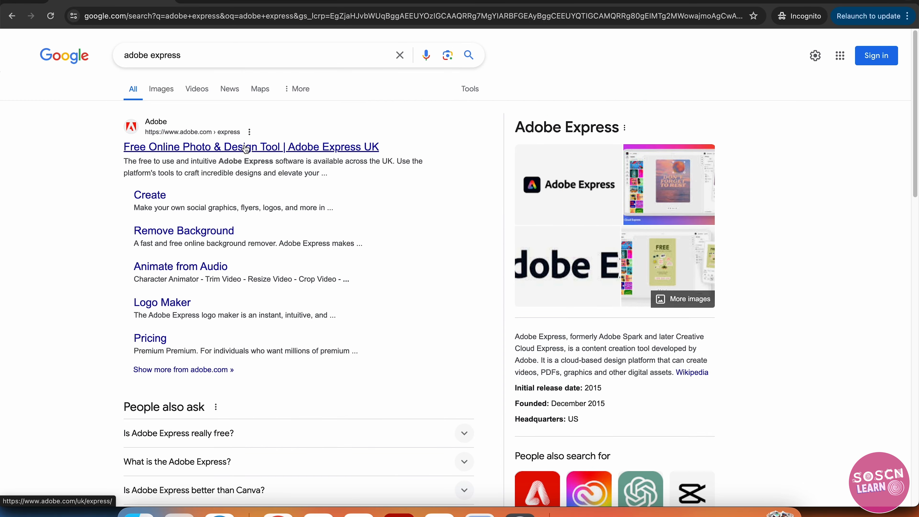
Step: Open the free Adobe Express from the Google results and create a custom-size file 29.7 cm wide and 42 cm high
left_click(246, 148)
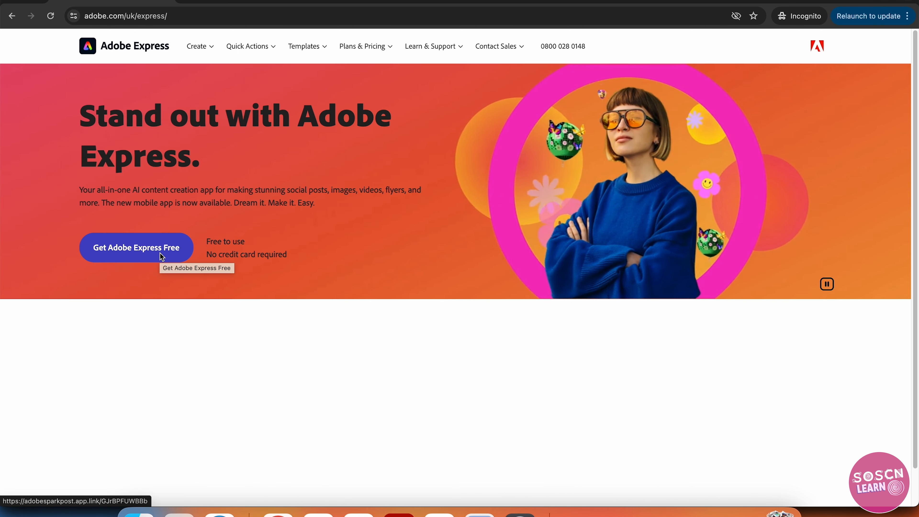
left_click(161, 257)
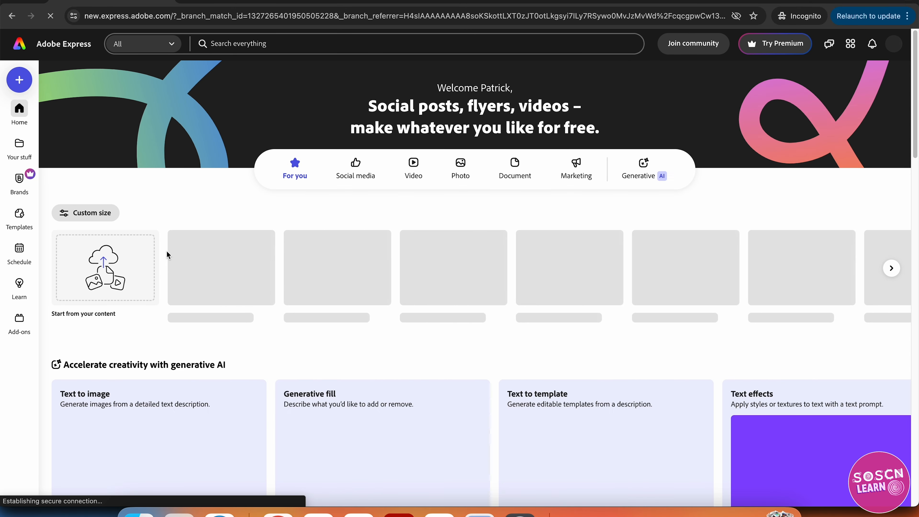
left_click(19, 80)
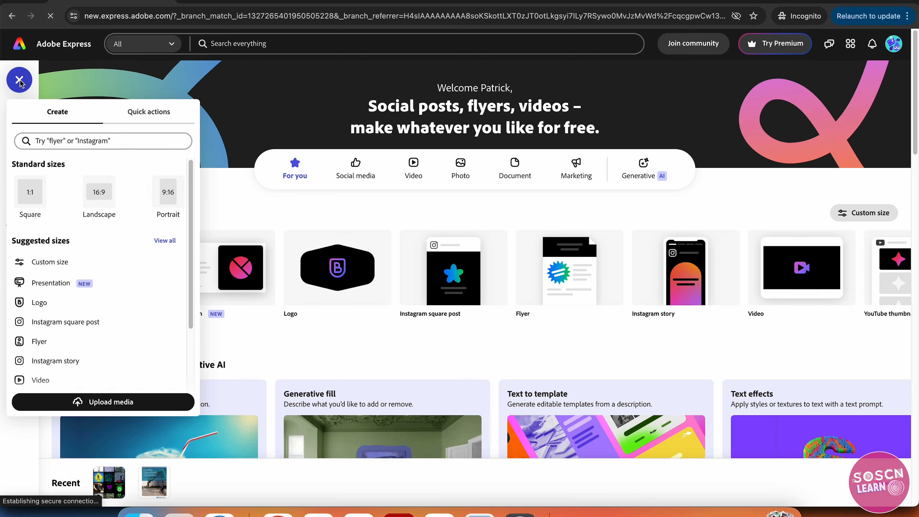
left_click(54, 267)
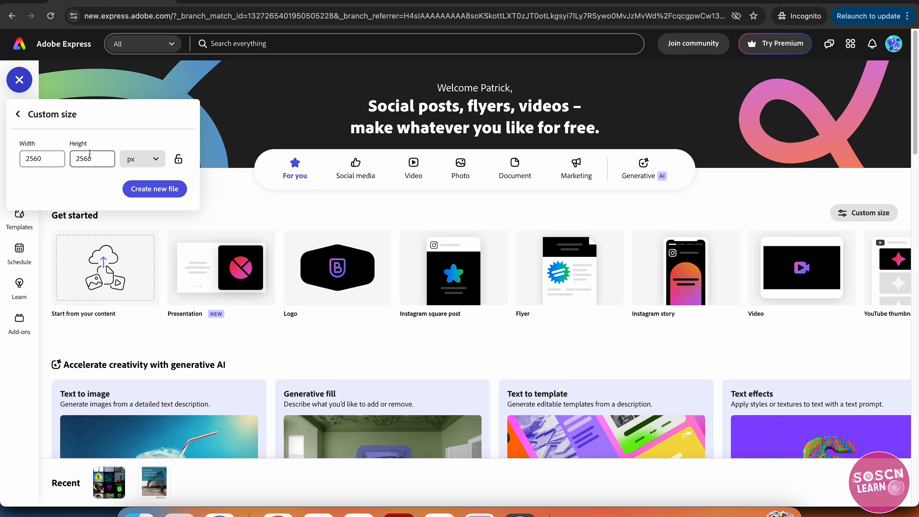
left_click(156, 161)
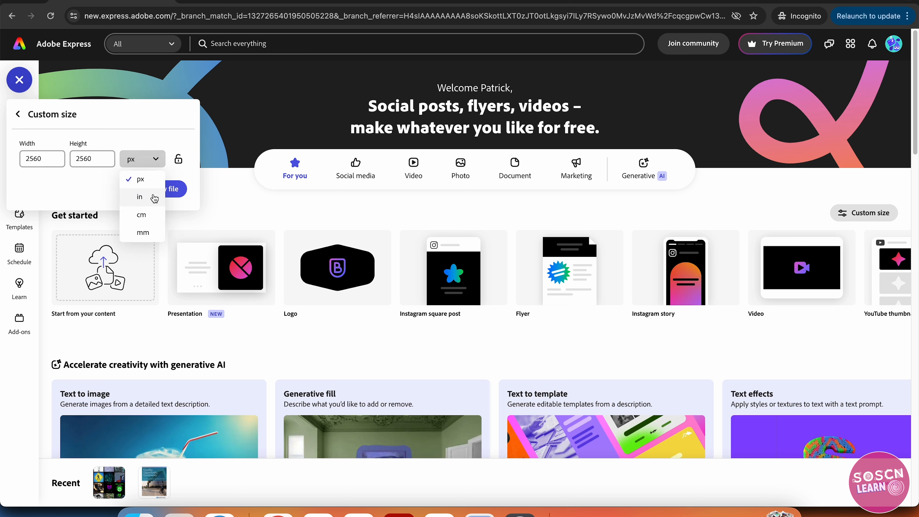
left_click(150, 214)
double_click(39, 157)
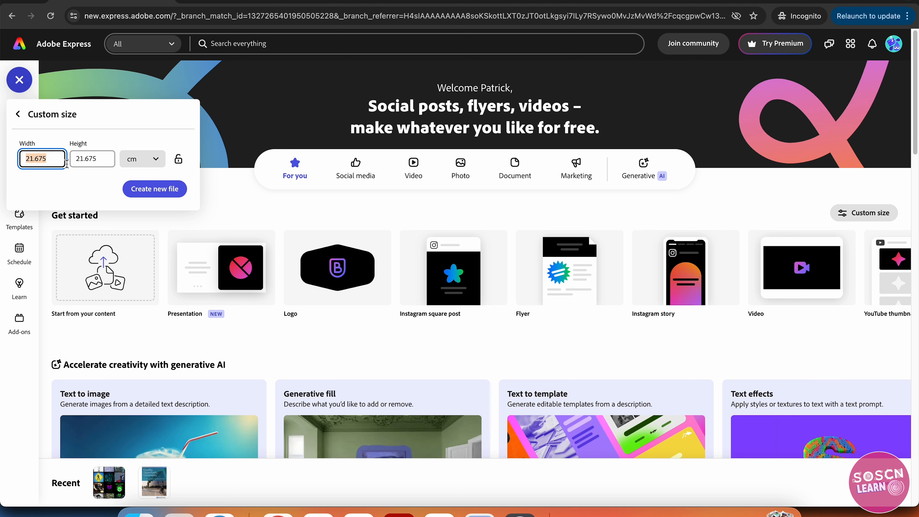
type("29.7")
key("Tab")
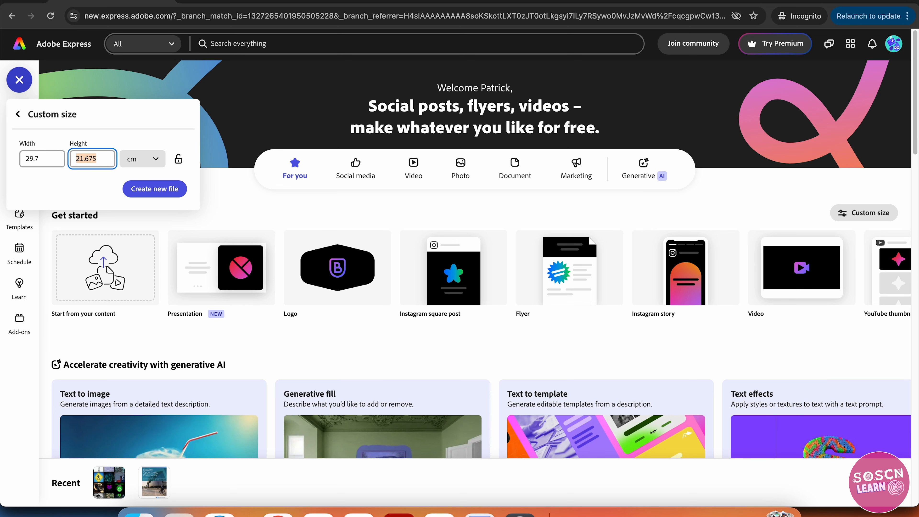
type("42")
left_click(170, 189)
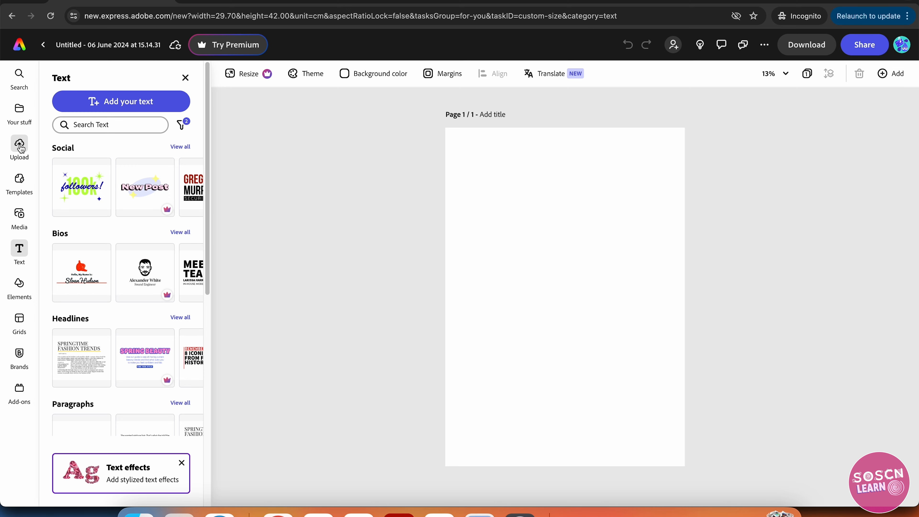
Step: Upload the "Parent Childcare Costs Poster Edit Version" image and enlarge it to fill the whole page
left_click(20, 147)
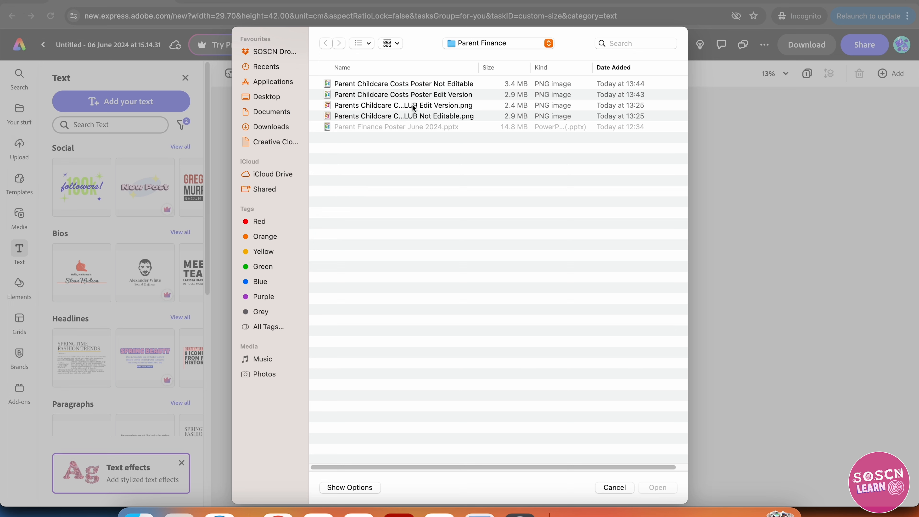
left_click(412, 94)
left_click(657, 487)
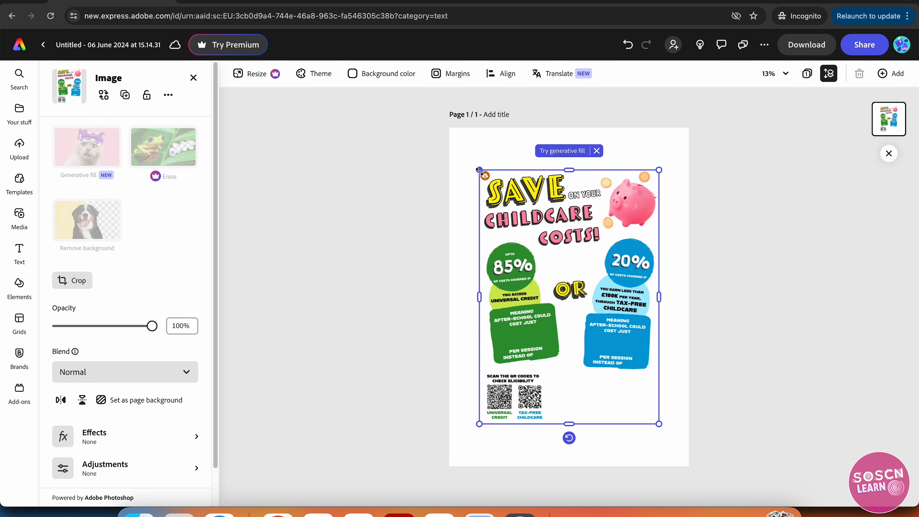
left_click_drag(479, 170, 449, 127)
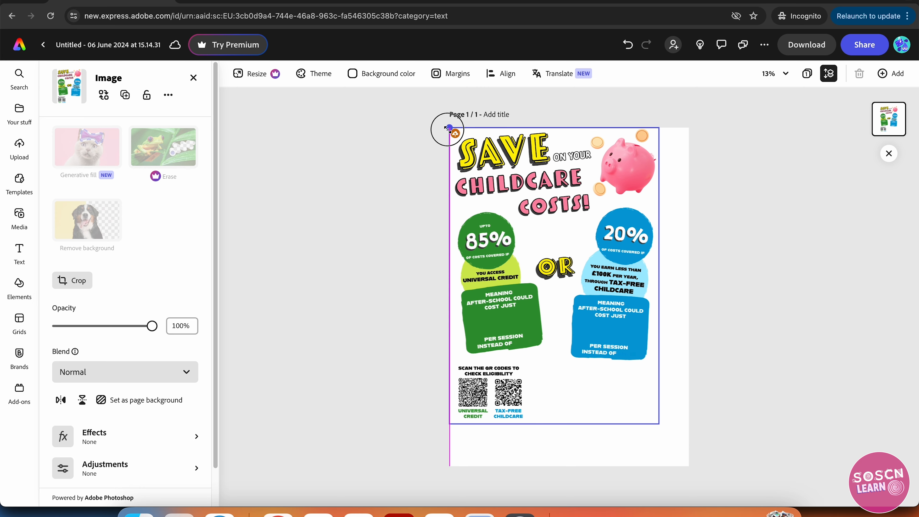
left_click_drag(659, 423, 686, 467)
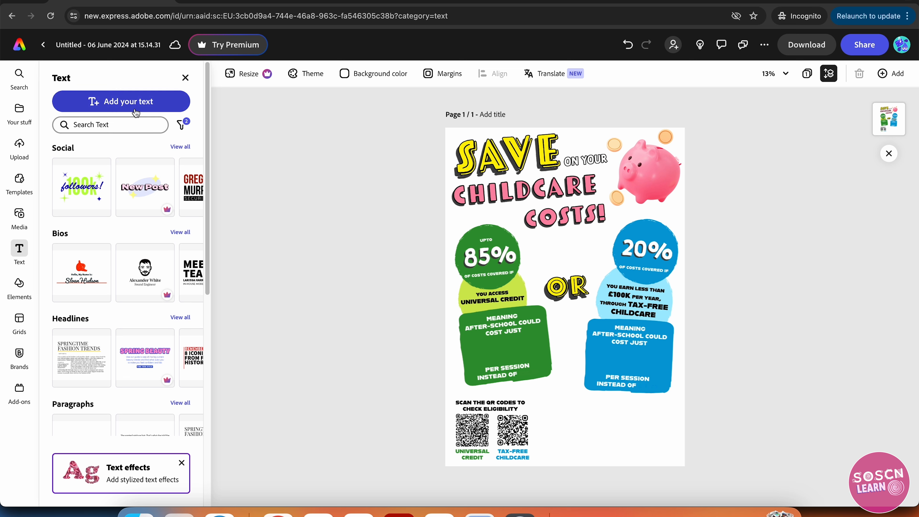
Step: Add a text box and place it in the blank area beside the QR codes
left_click(134, 106)
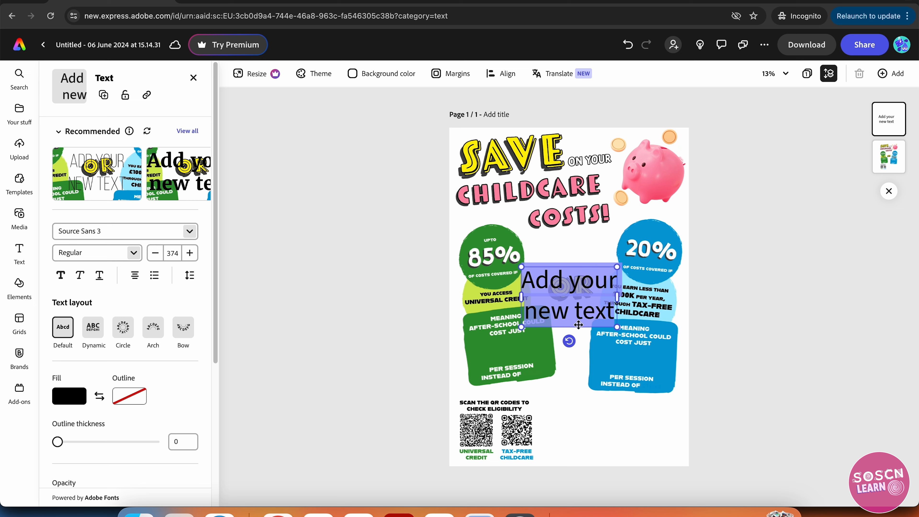
left_click_drag(577, 327, 543, 350)
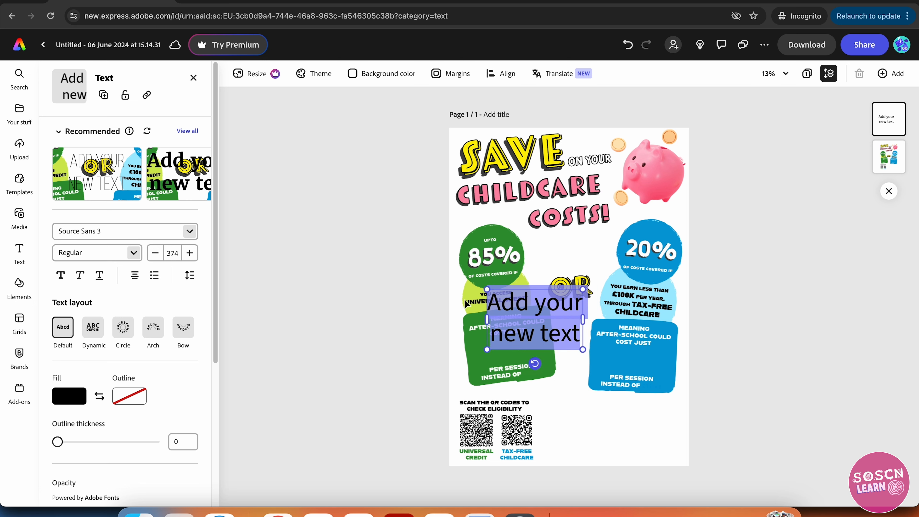
triple_click(548, 305)
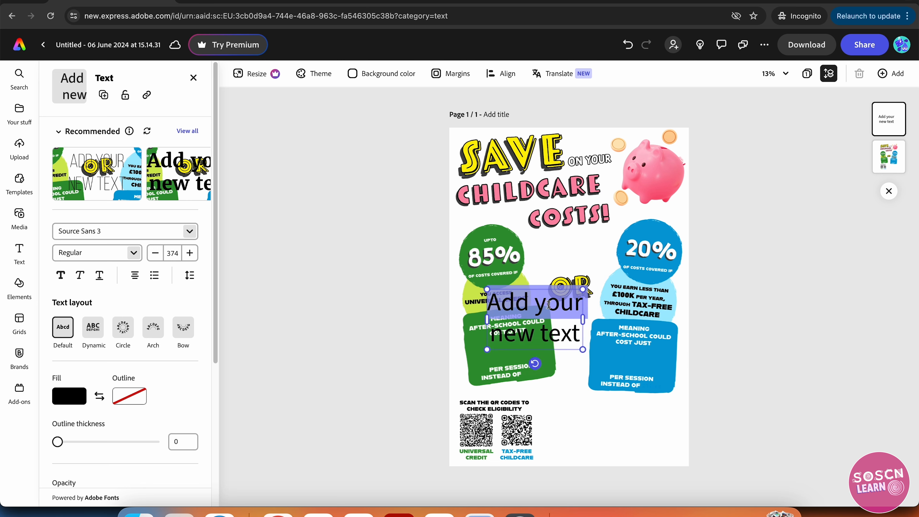
left_click(549, 325)
left_click_drag(578, 338, 489, 307)
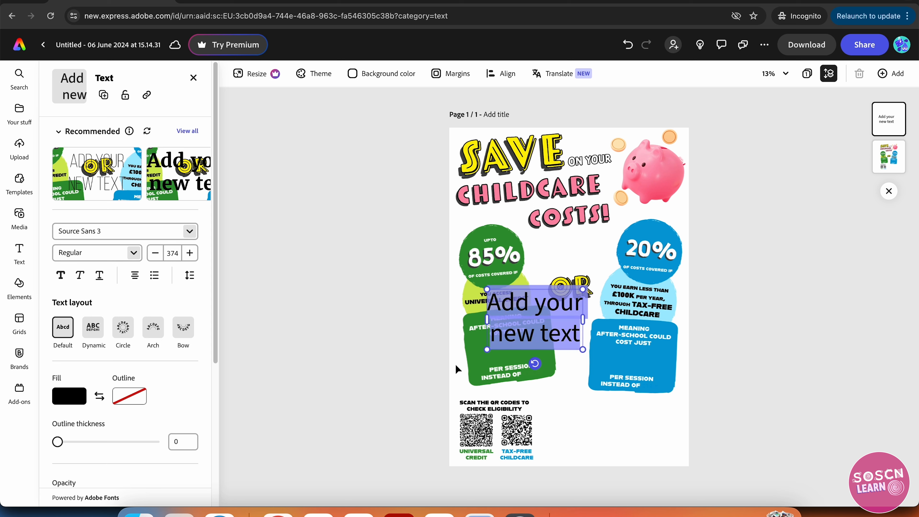
left_click(539, 333)
left_click_drag(538, 289, 597, 401)
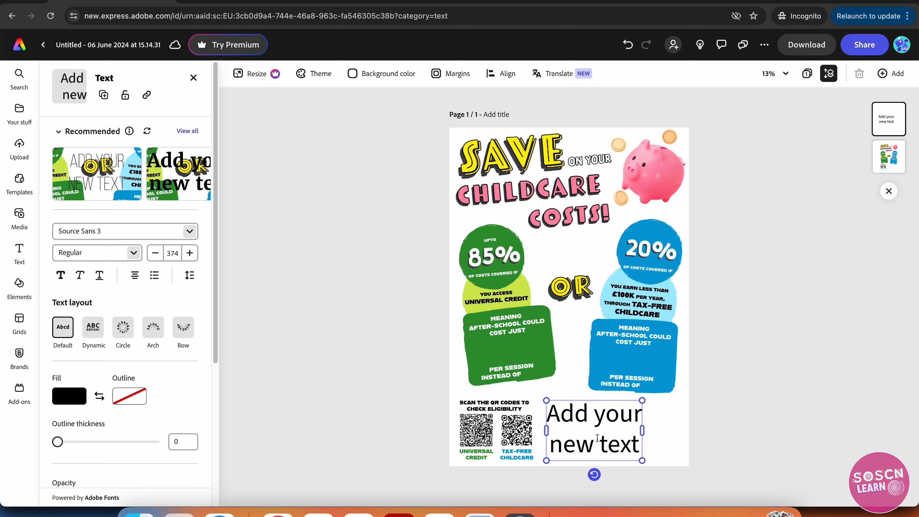
Step: Replace all of the text box's placeholder text with £2.28
triple_click(597, 438)
left_click(607, 439)
left_click_drag(637, 444, 550, 404)
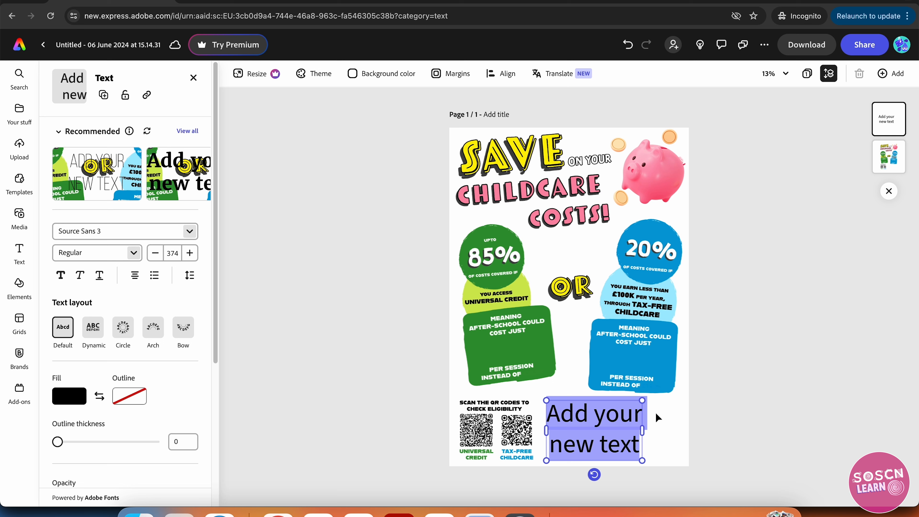
type("£2.28")
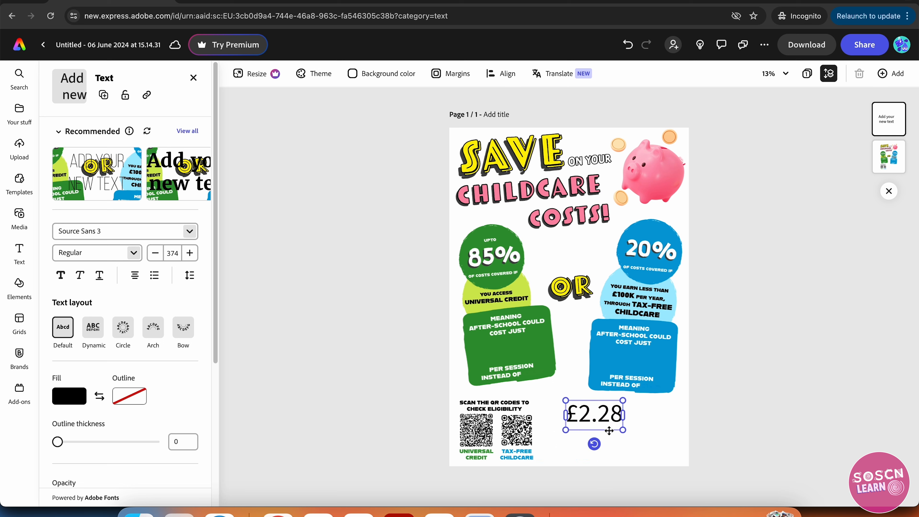
Step: Move the £2.28 text onto the green box under "Cost just" and change its fill to white
left_click_drag(607, 429, 521, 368)
double_click(498, 351)
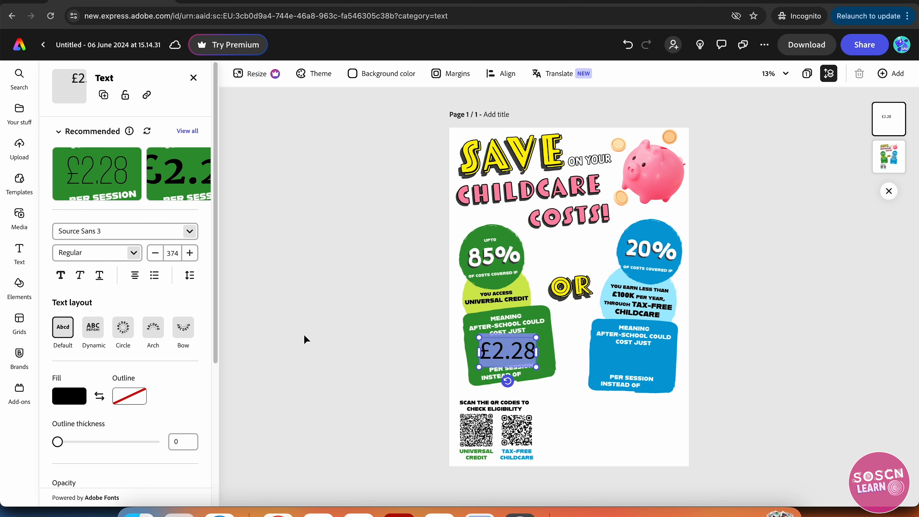
left_click(74, 397)
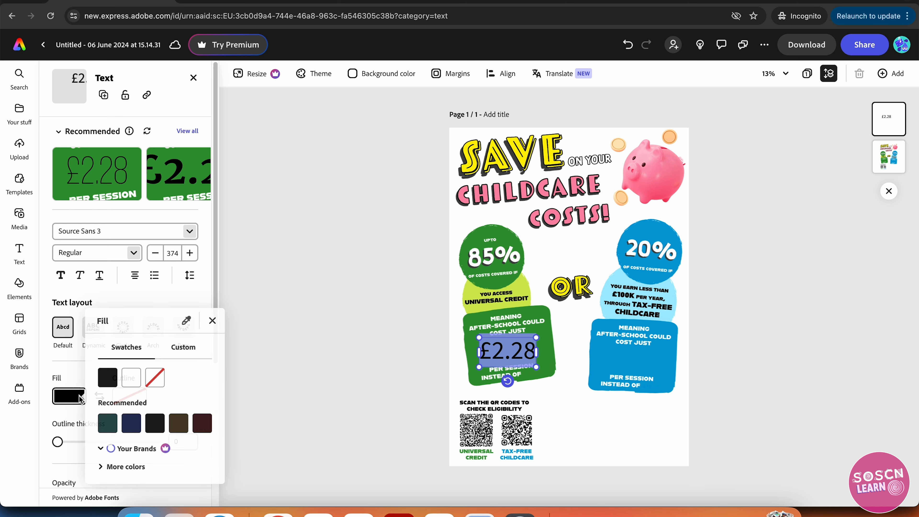
left_click(133, 382)
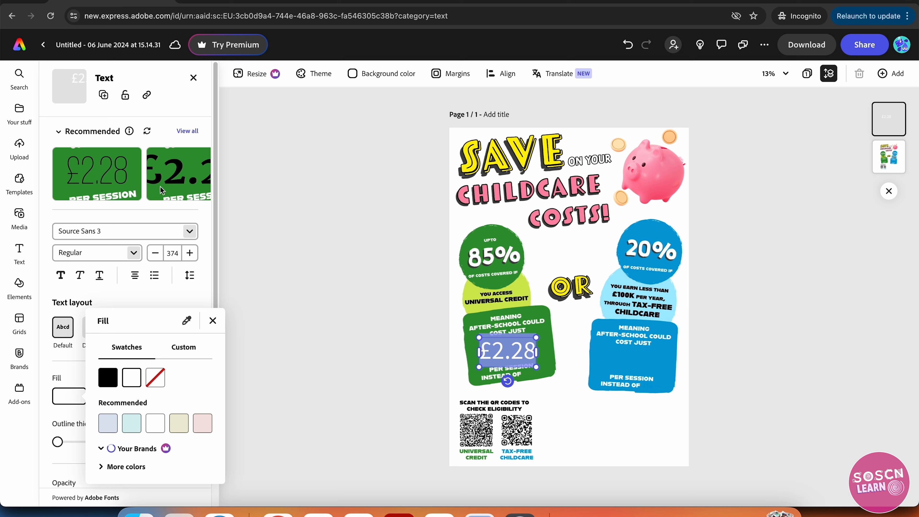
Step: Apply the Montserrat Alternates Black Italic style from the recommended text styles to the £2.28 text
left_click(101, 182)
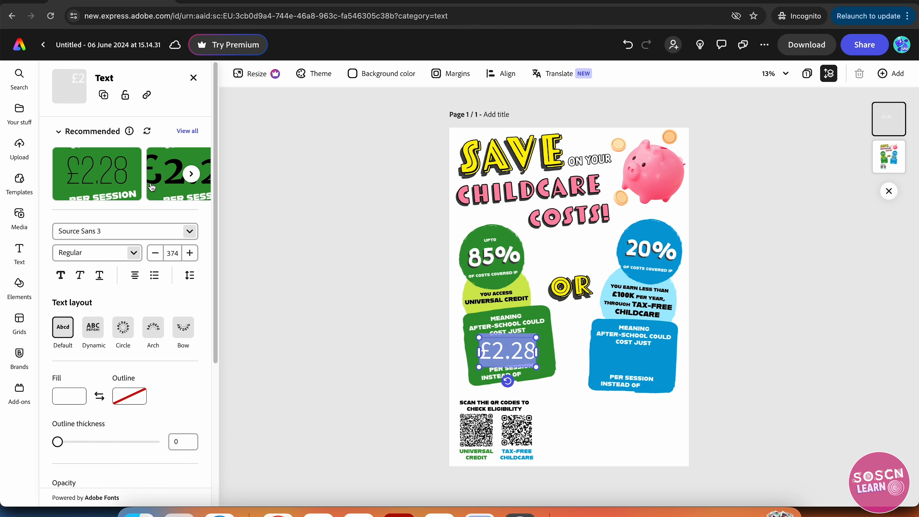
left_click(191, 174)
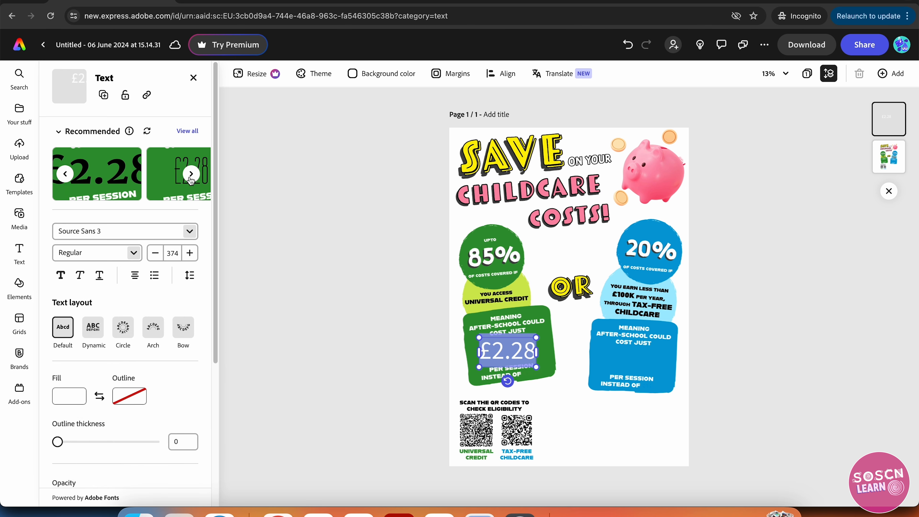
left_click(191, 175)
left_click(191, 175)
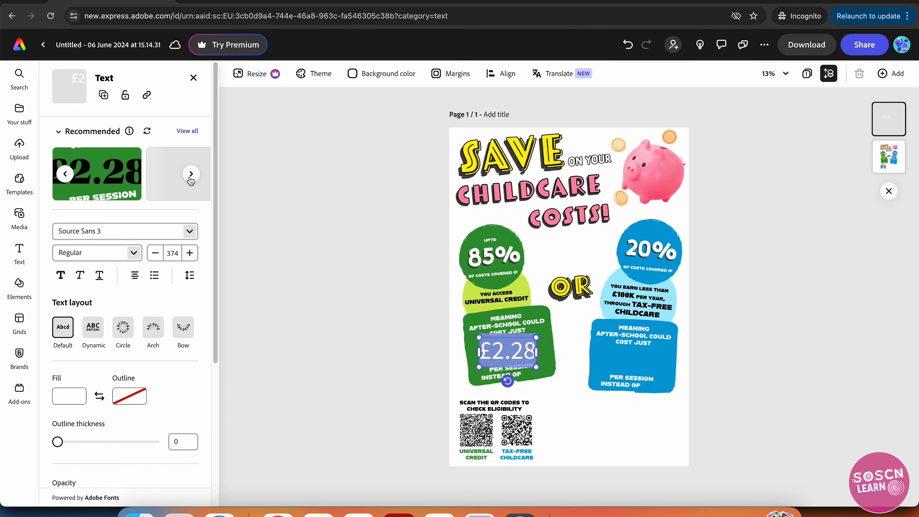
left_click(191, 175)
left_click(191, 175)
left_click(191, 175)
left_click(191, 175)
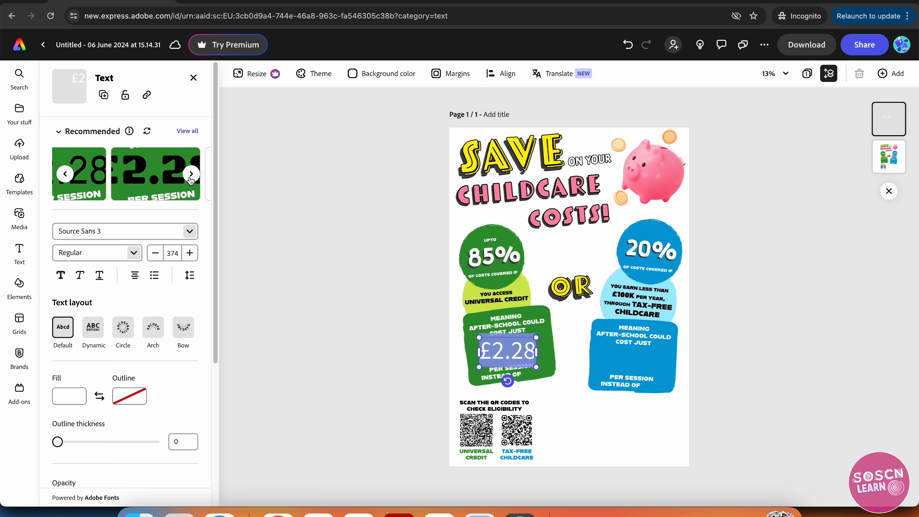
left_click(191, 175)
left_click(191, 175)
left_click(191, 175)
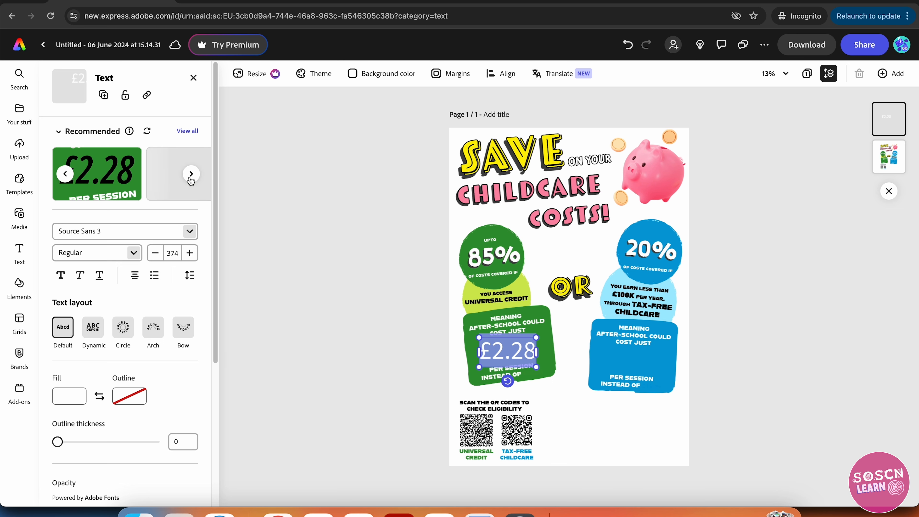
left_click(191, 175)
left_click(191, 175)
left_click(191, 177)
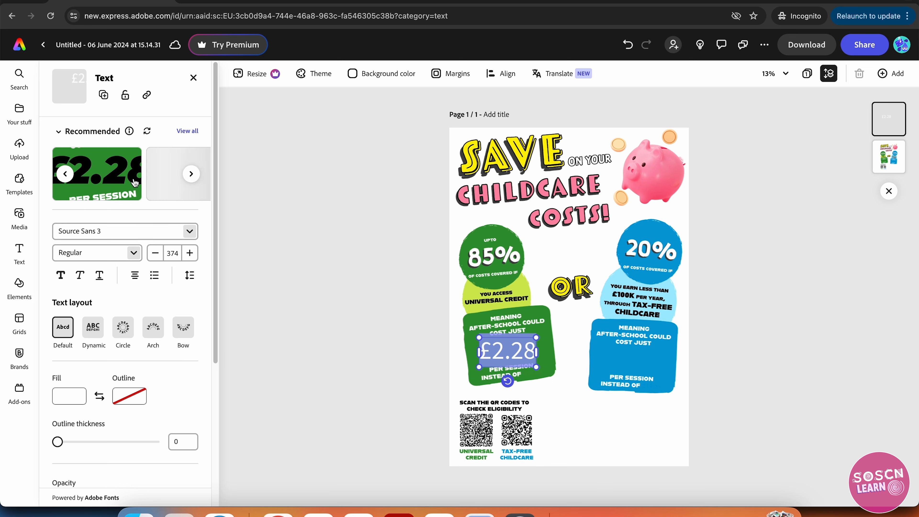
left_click(126, 177)
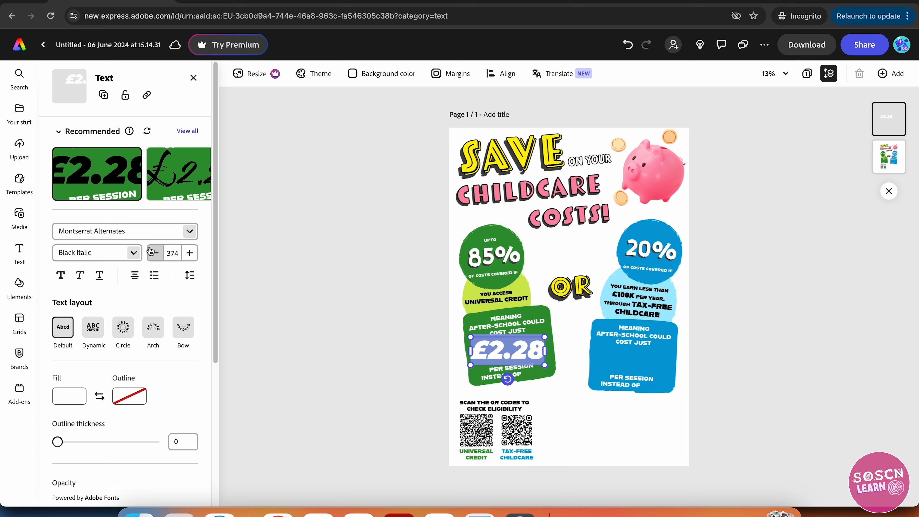
Step: Add a Strong shadow to the £2.28 text and close its text settings
scroll(123, 326, "down", 2)
scroll(122, 339, "down", 2)
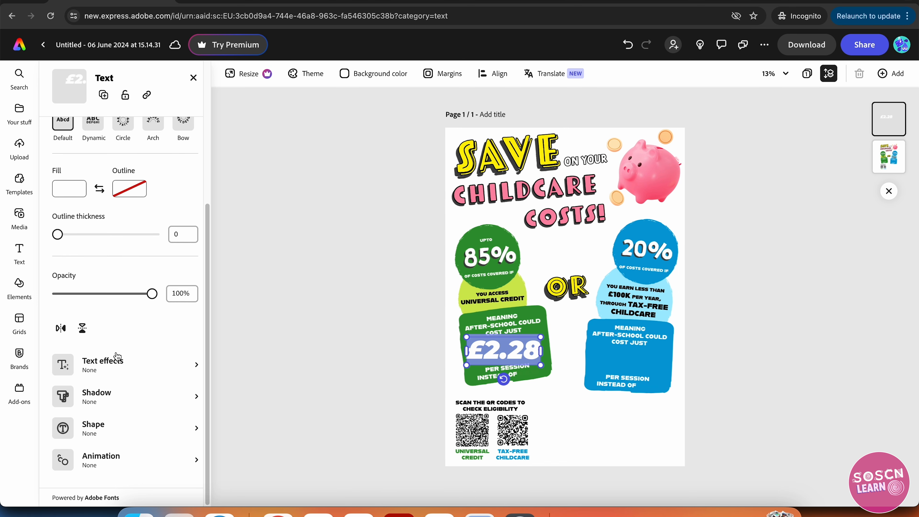
left_click(109, 402)
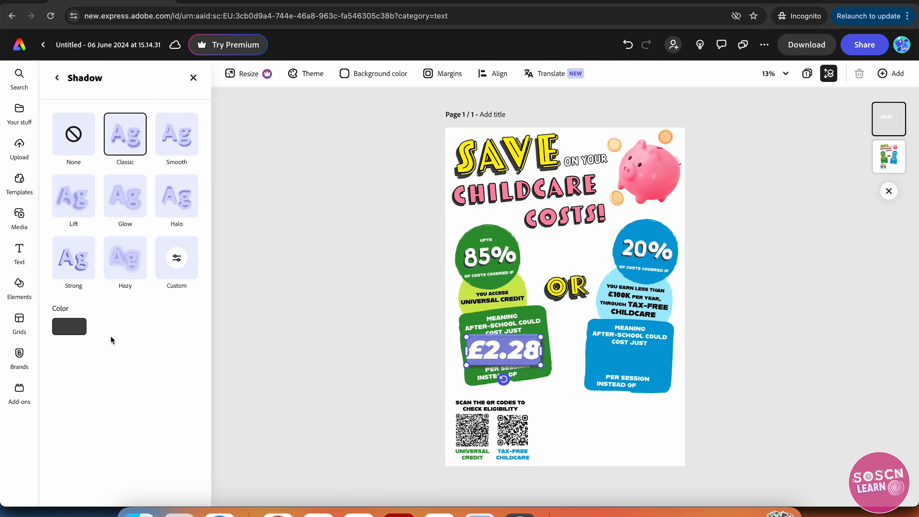
left_click(80, 266)
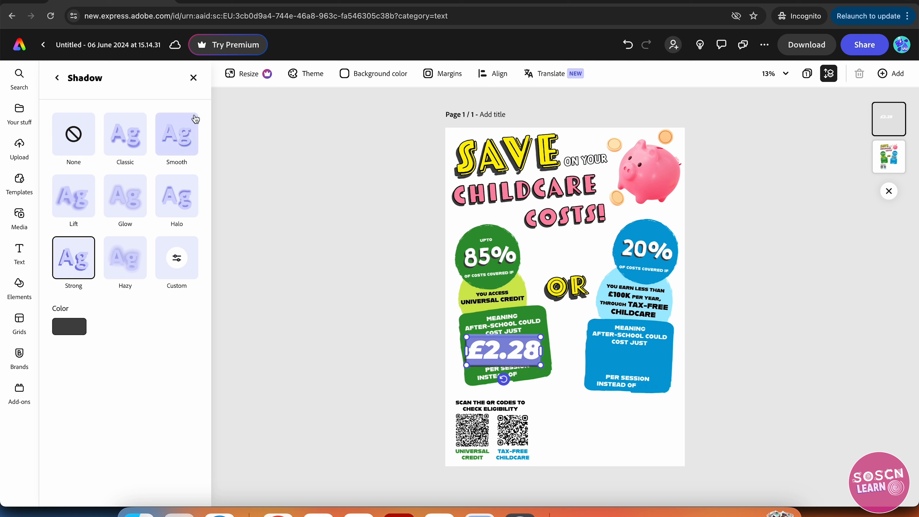
left_click(194, 79)
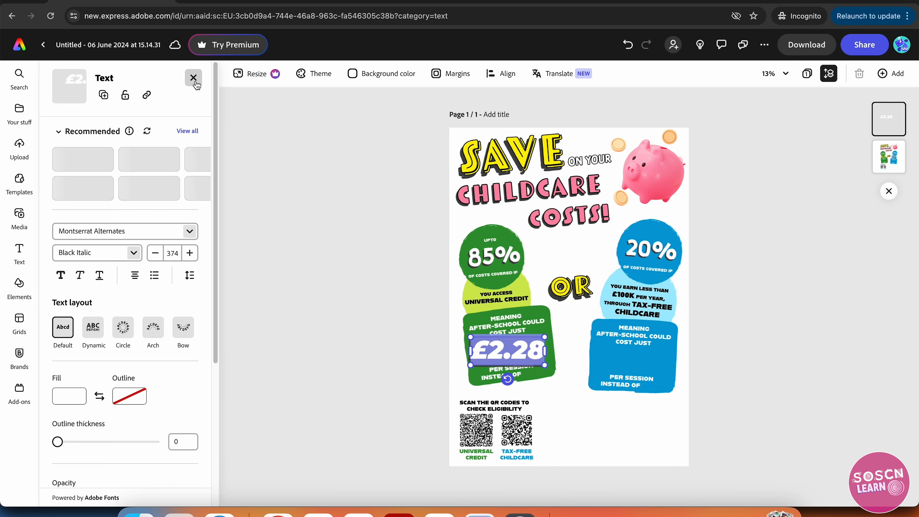
left_click(194, 78)
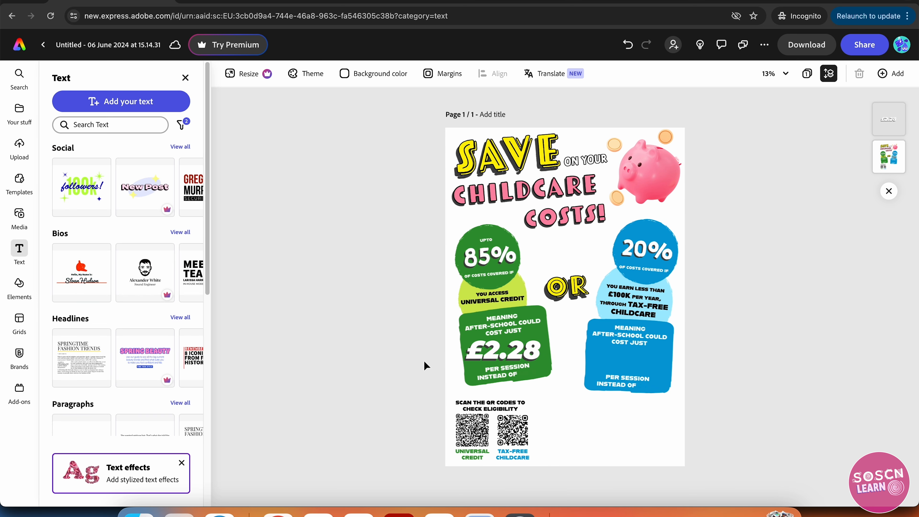
Step: Rotate the £2.28 text slightly counterclockwise to match the slant of the green box's wording, and deselect it
left_click(491, 349)
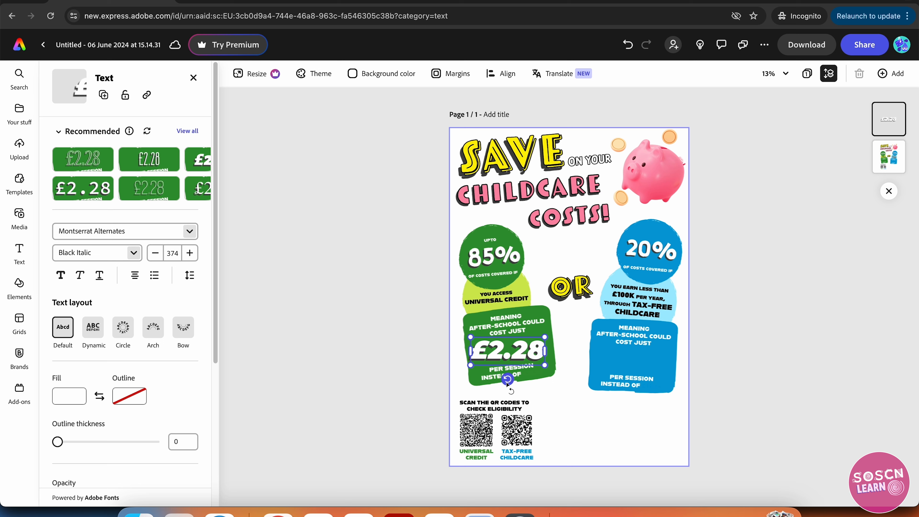
left_click_drag(508, 383, 514, 389)
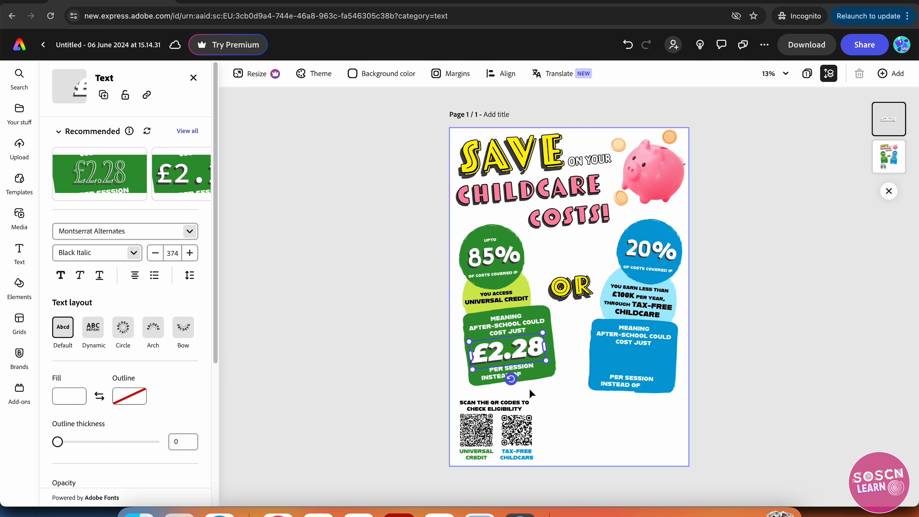
left_click(570, 405)
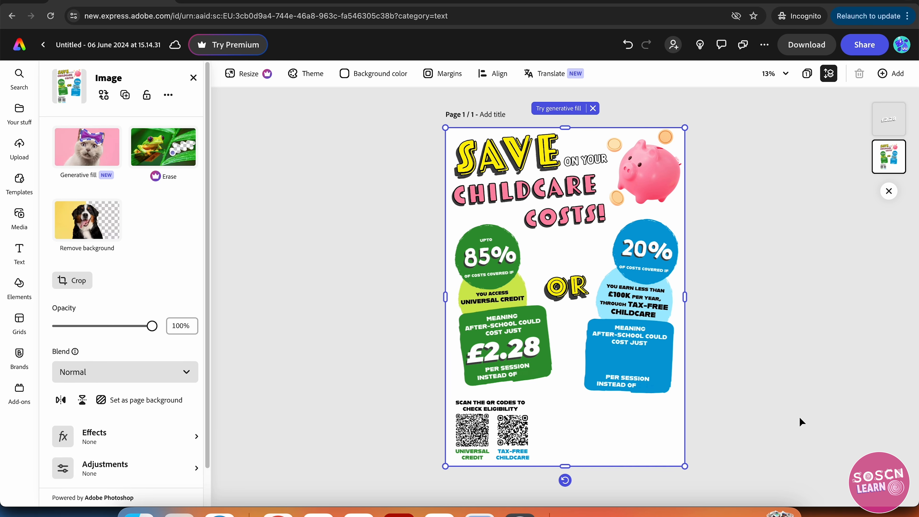
left_click(798, 417)
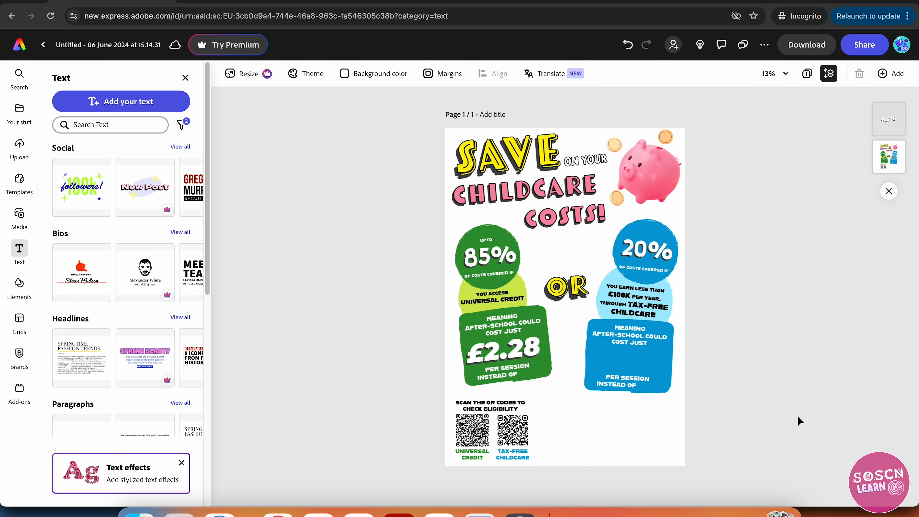
Step: Duplicate the £2.28 text and place the copy in the blue box between "Cost just" and "Per session"
left_click(523, 350)
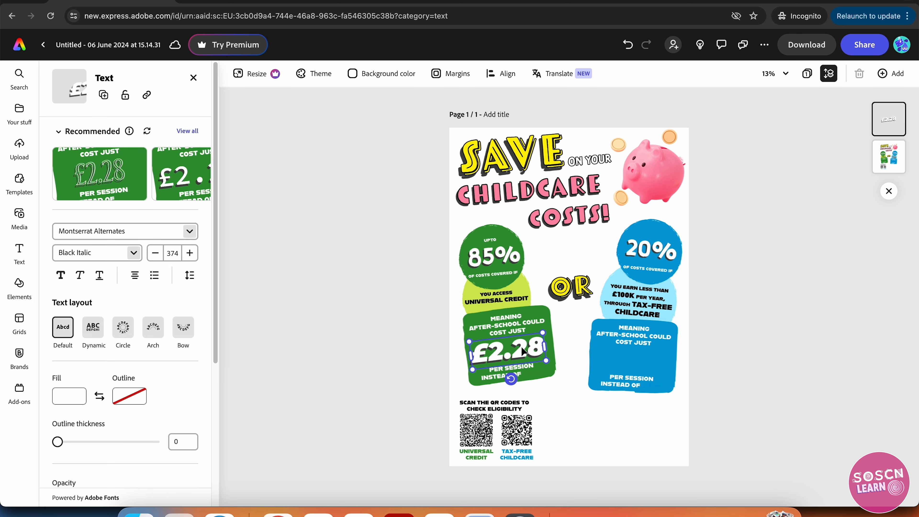
right_click(523, 350)
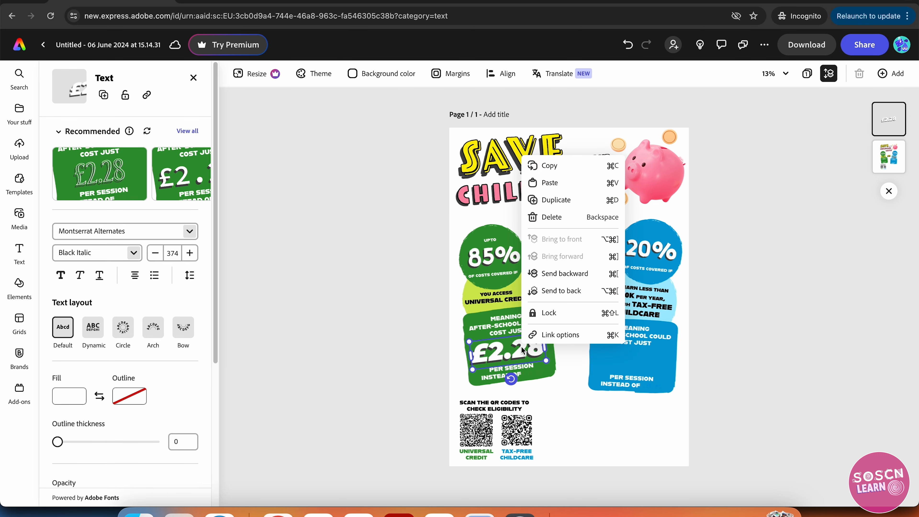
left_click(556, 200)
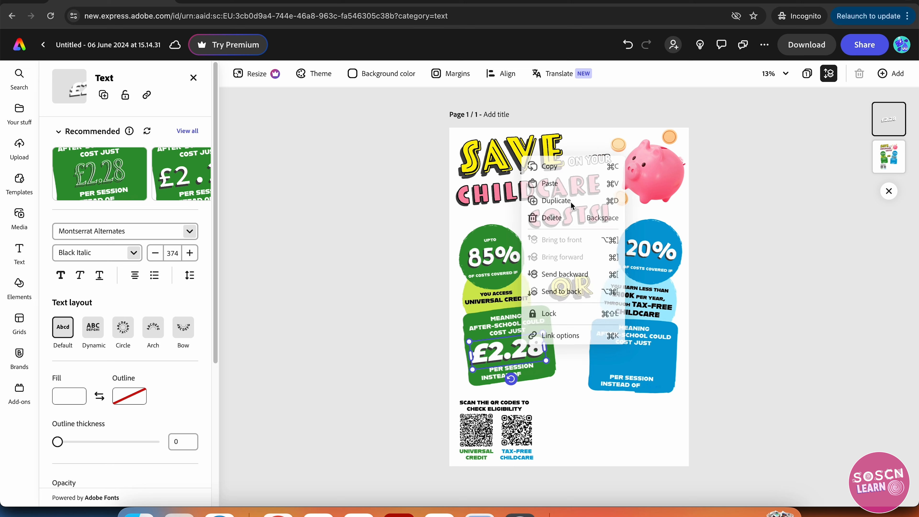
left_click_drag(539, 357, 630, 391)
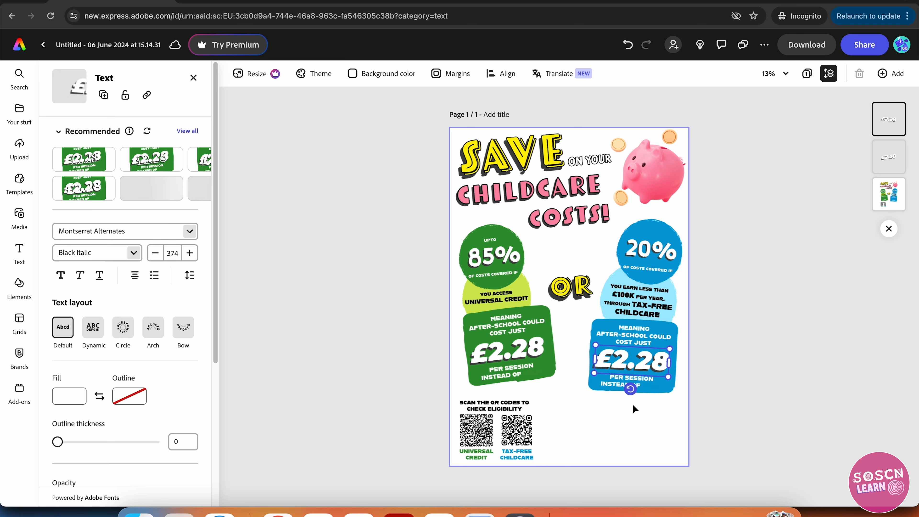
Step: Change the price text in the blue box to £12.16
double_click(657, 363)
type("12.16")
left_click(603, 382)
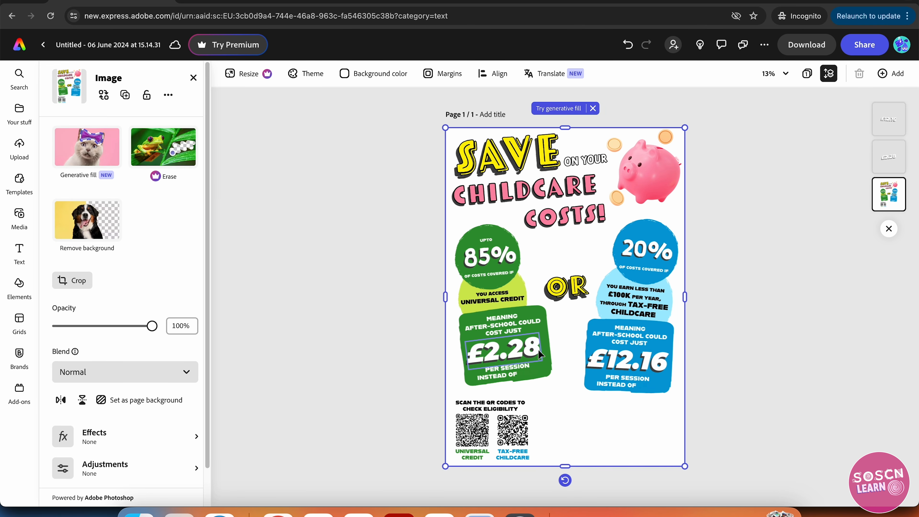
Step: Set the font size of the £12.16 text to 320 and deselect it
left_click(606, 361)
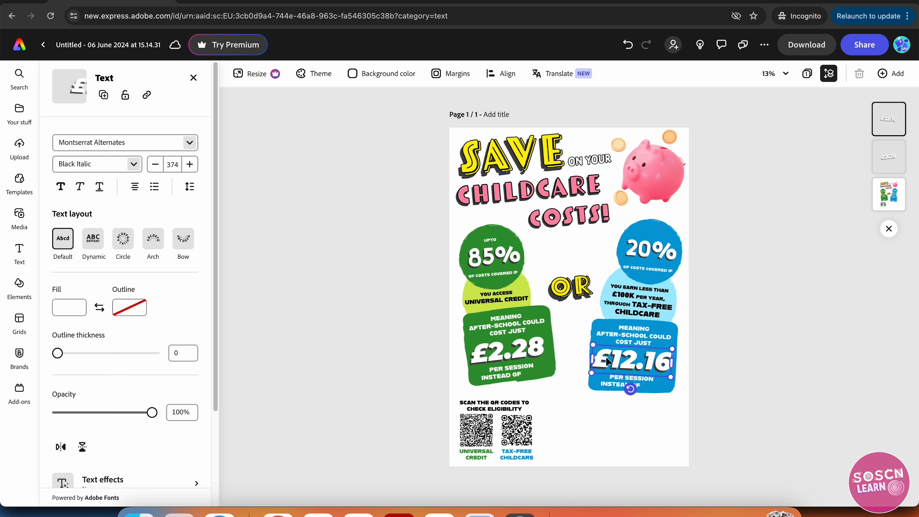
double_click(621, 359)
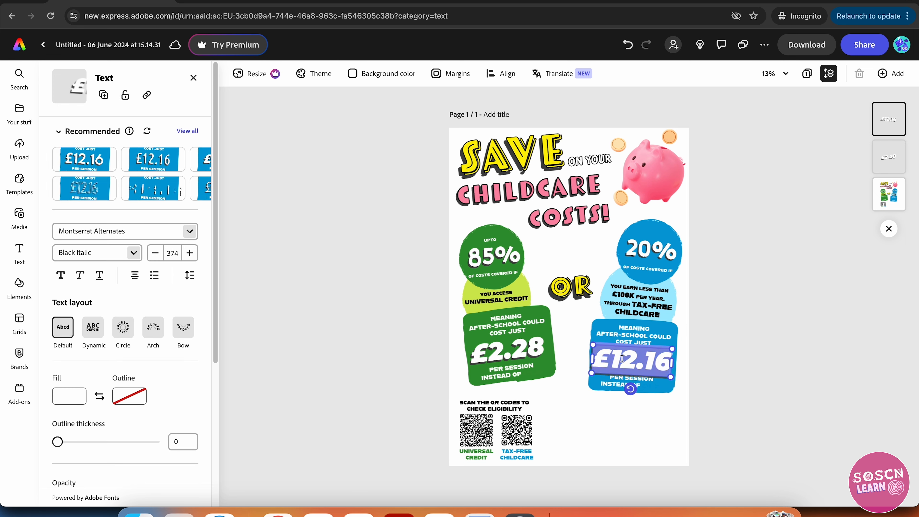
left_click(175, 252)
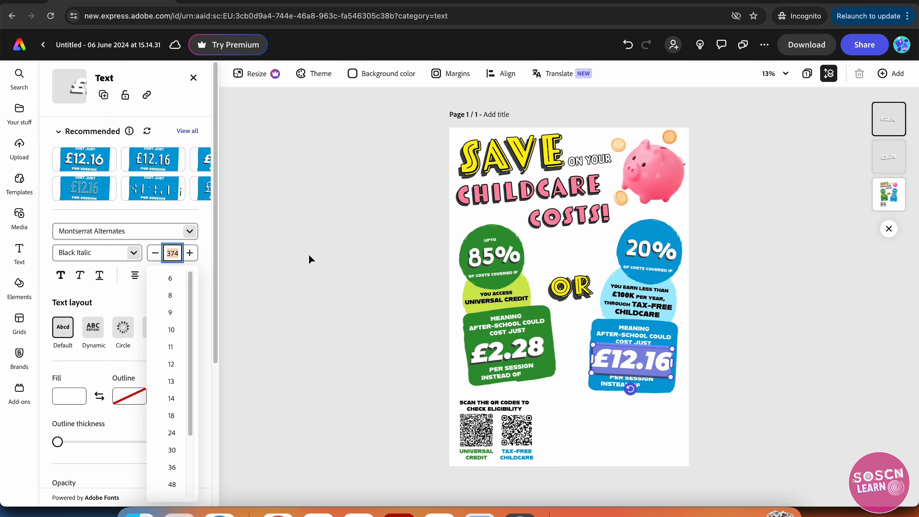
type("320")
key("Return")
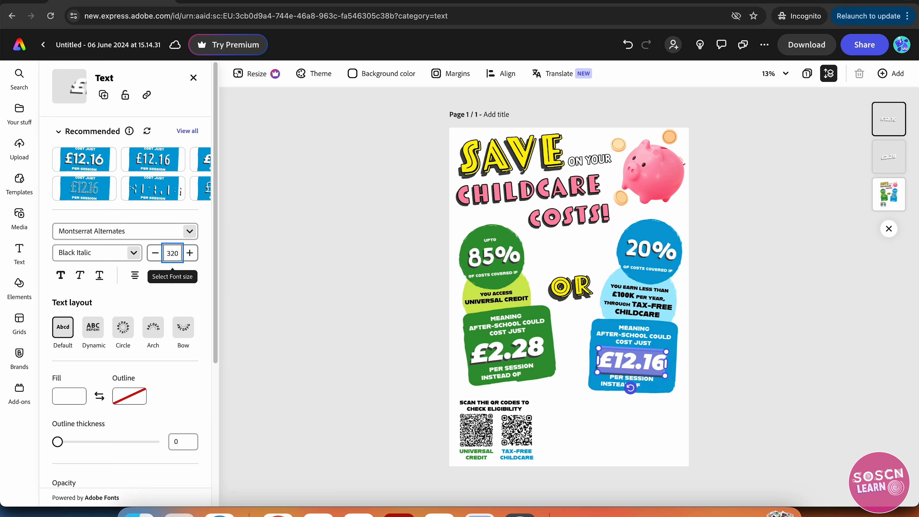
left_click(240, 300)
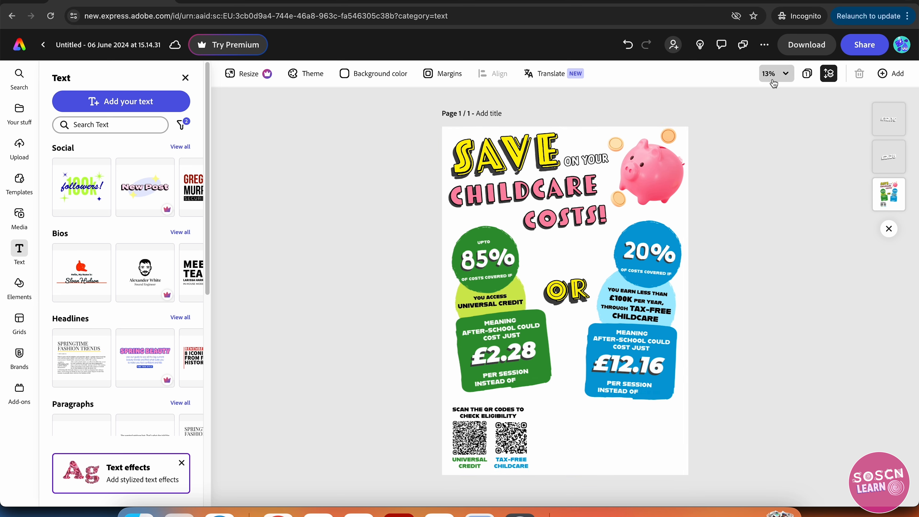
Step: Duplicate the £2.28 text in the green box and move the copy down over the "Instead of" line
left_click(786, 76)
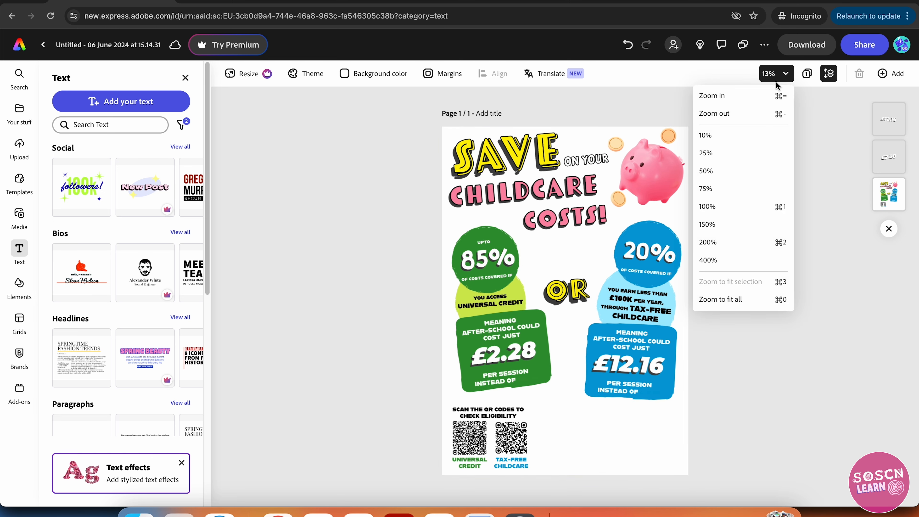
left_click(732, 155)
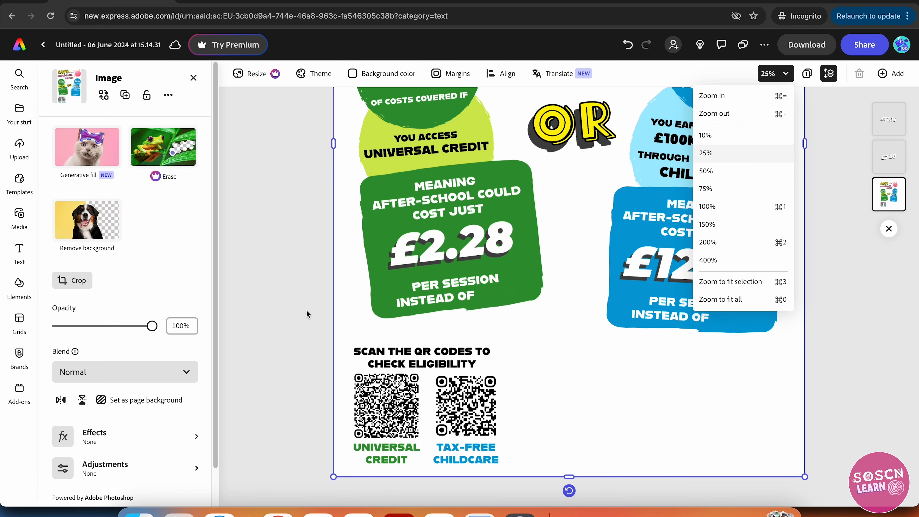
left_click(488, 239)
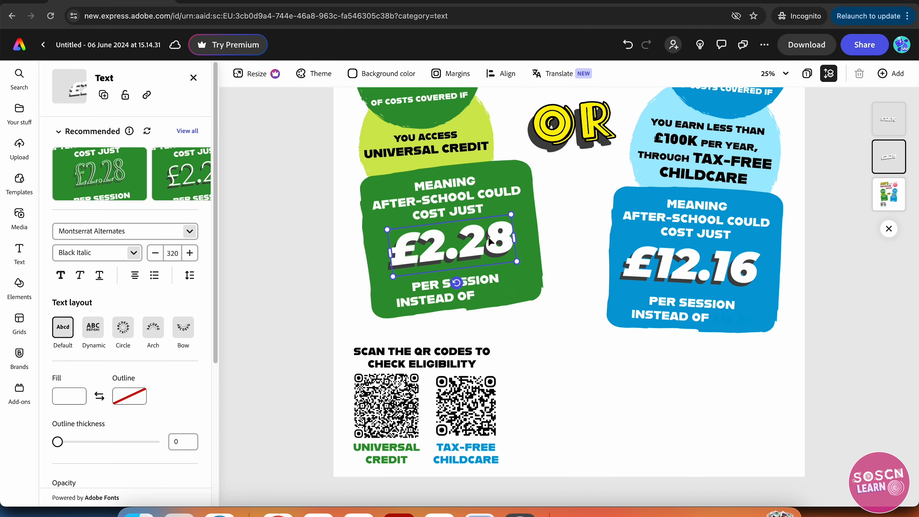
right_click(487, 236)
left_click(513, 283)
left_click_drag(470, 258, 498, 296)
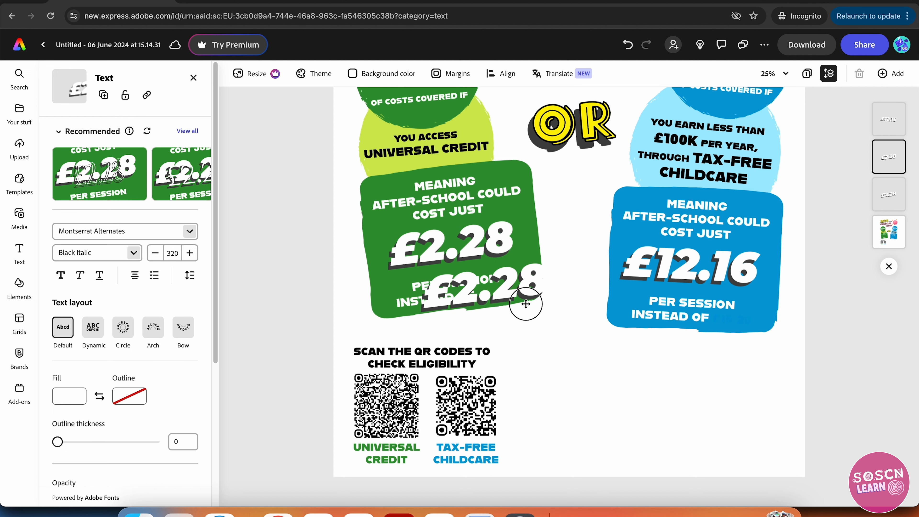
Step: Reduce the copied £2.28 text to font size 100 and position it directly after "Instead of" in the green box
left_click(173, 253)
type("50")
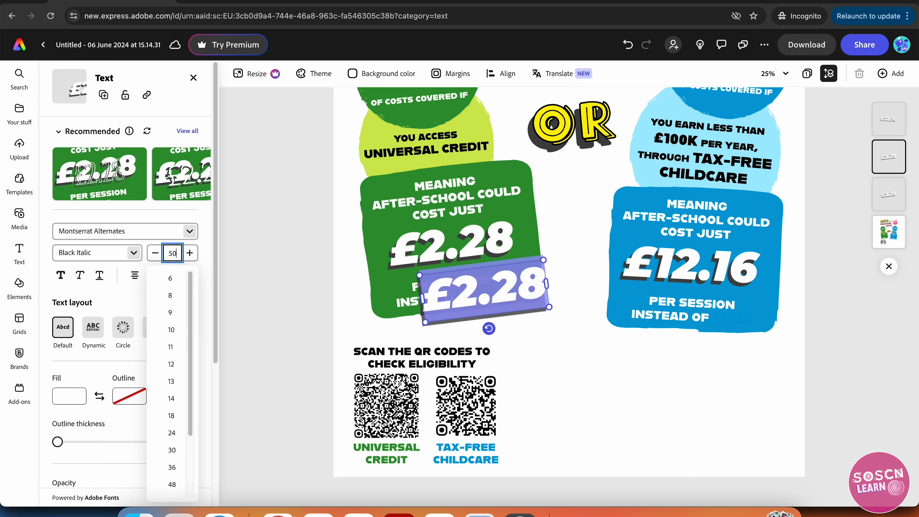
key("Return")
type("100")
key("Return")
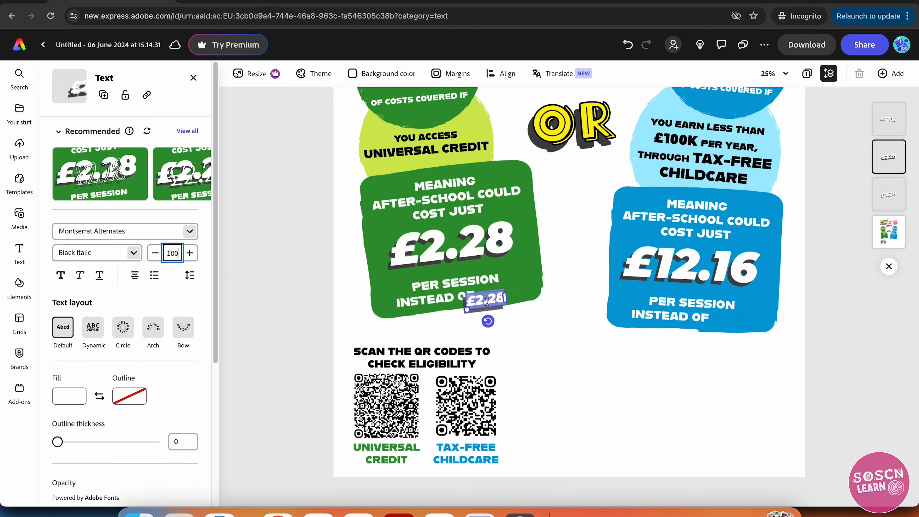
mouse_move(488, 302)
left_mouse_down()
mouse_move(507, 290)
mouse_move(501, 299)
left_mouse_up()
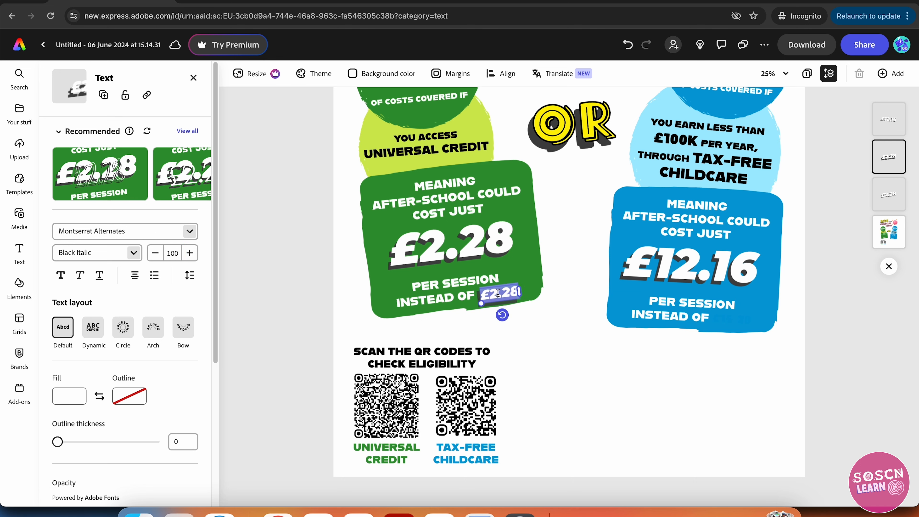
Step: Change the small price copy after "Instead of" in the green box to 15.20 and deselect it
double_click(501, 299)
type("15.20")
left_click(555, 320)
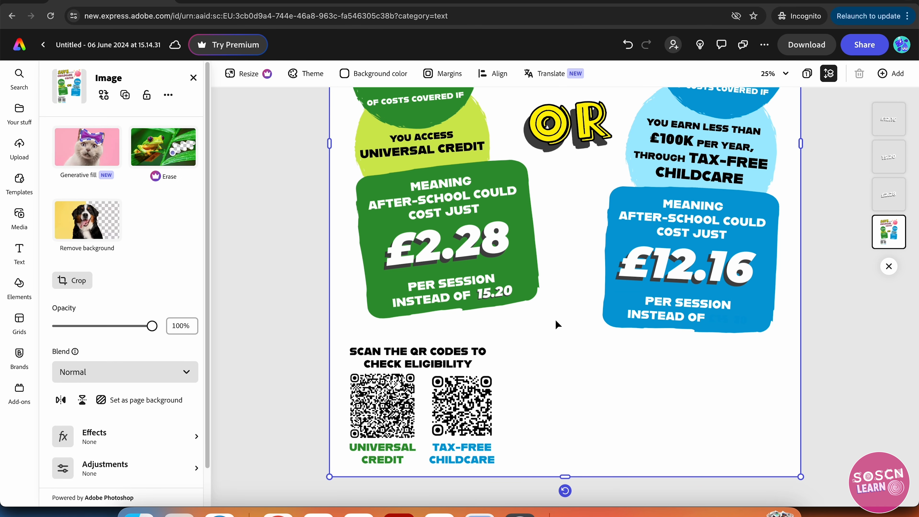
Step: Duplicate the 15.20 text and place the copy after "Instead of" in the blue box, tilted to match that line
left_click(503, 291)
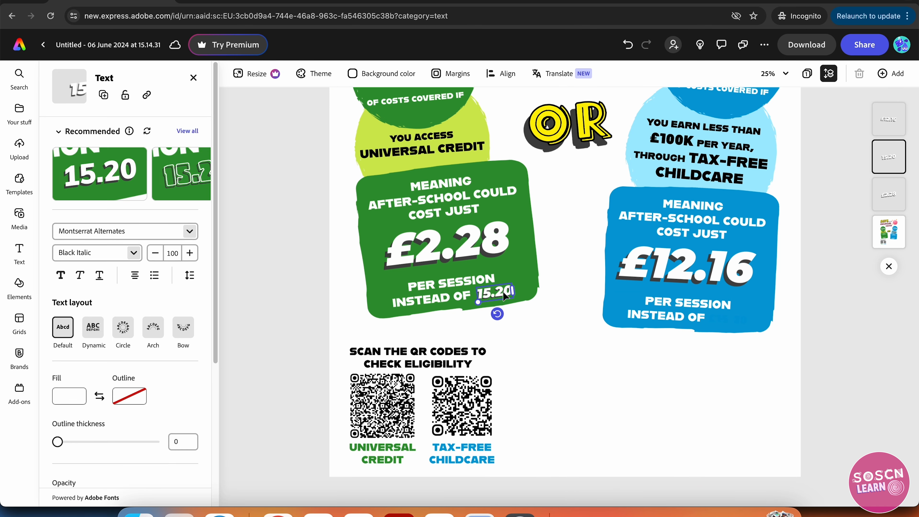
right_click(502, 291)
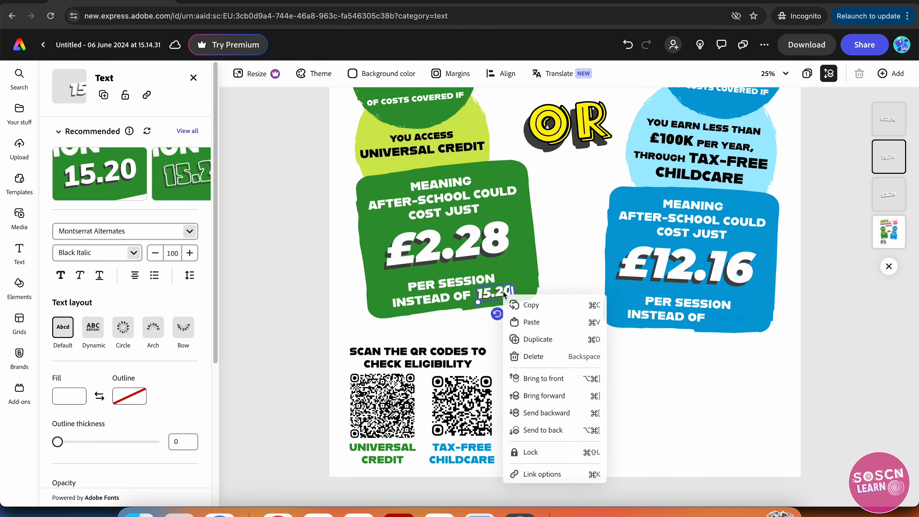
left_click(547, 341)
left_click_drag(501, 297, 729, 342)
left_click(714, 356)
left_click(730, 321)
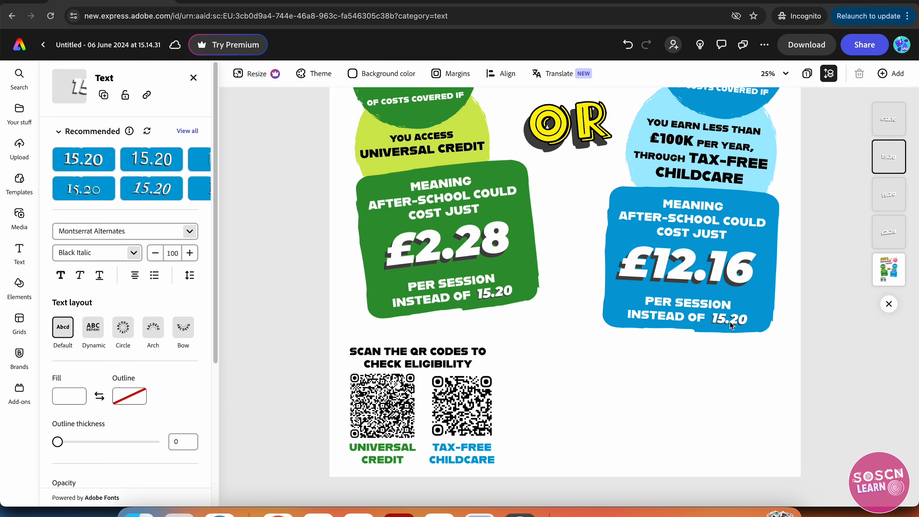
left_click(651, 365)
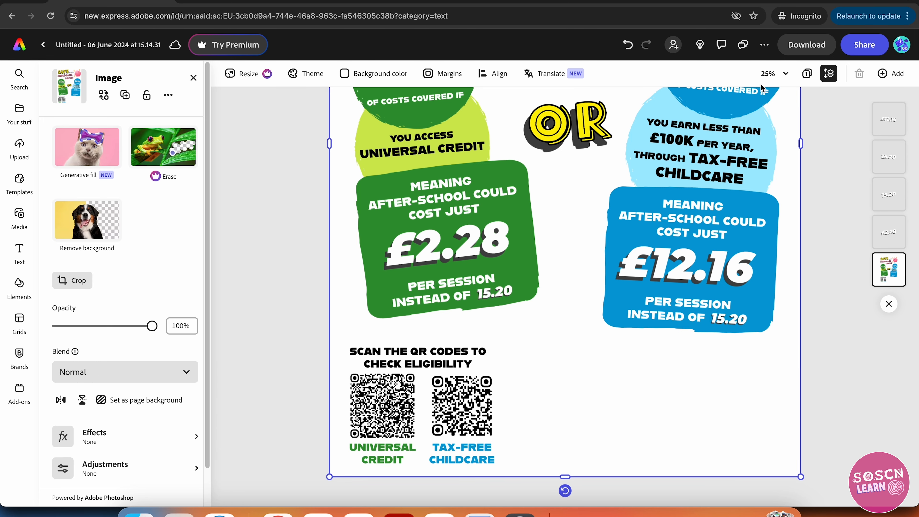
Step: Upload the logo image SOSCN_logo_main[5] from the Logo folder onto the poster
left_click(778, 74)
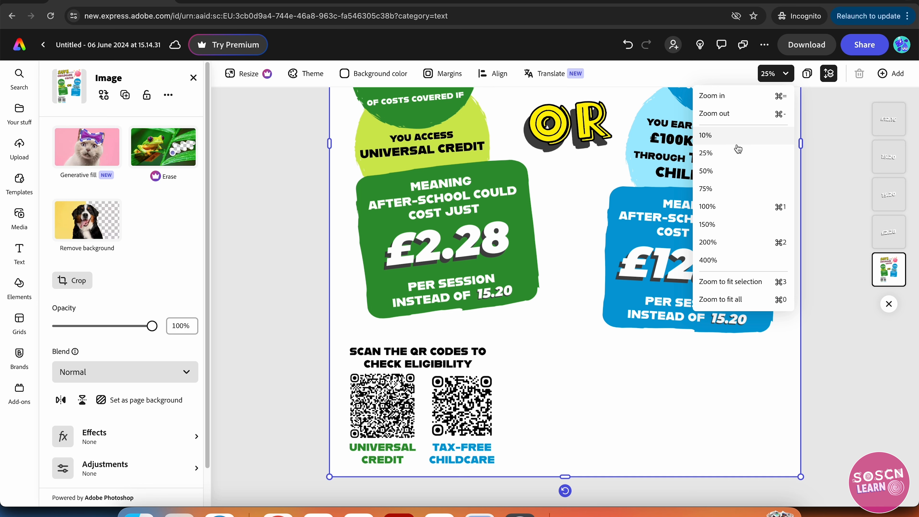
left_click(738, 137)
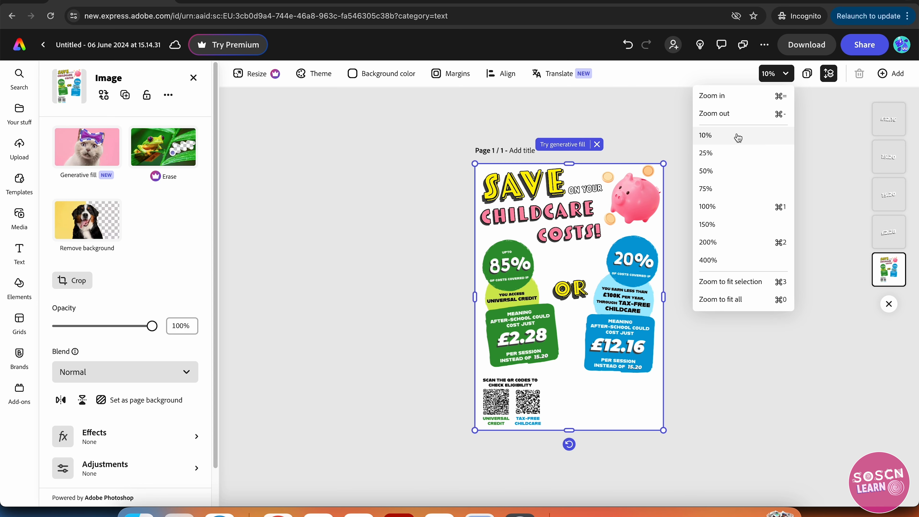
left_click(391, 256)
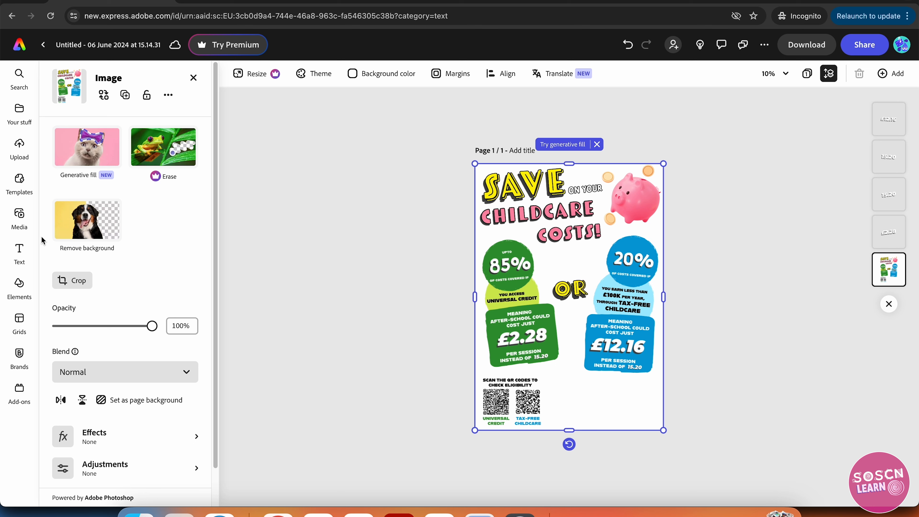
left_click(23, 218)
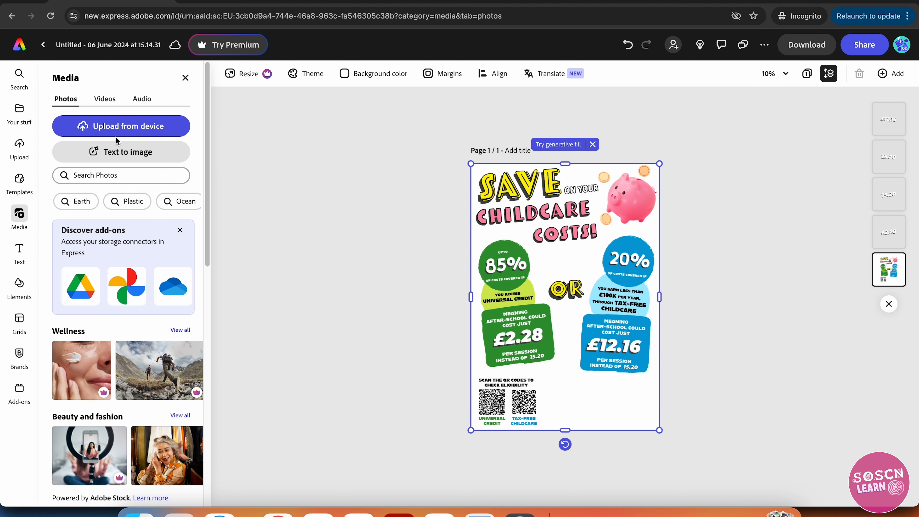
left_click(122, 128)
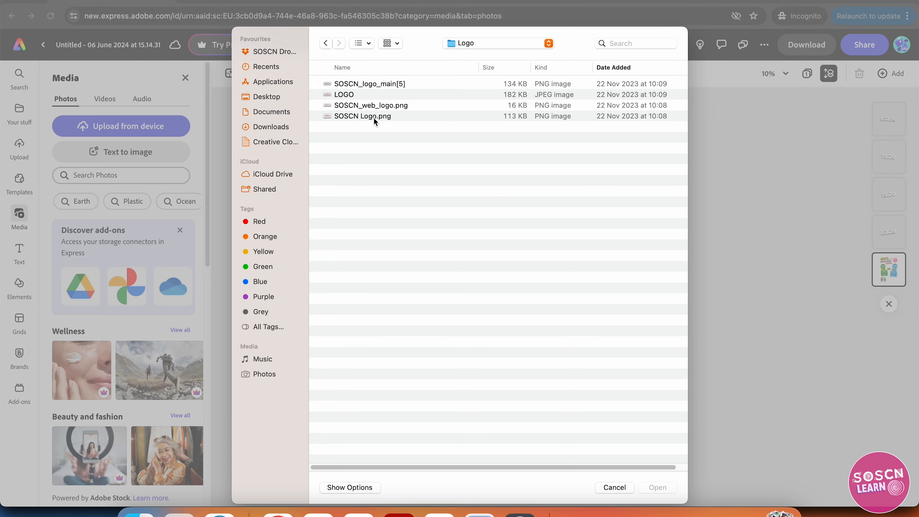
double_click(374, 84)
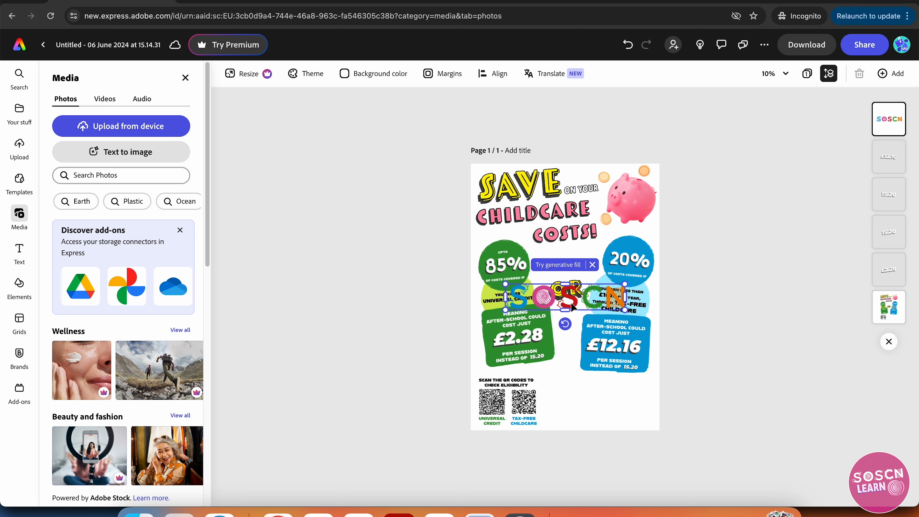
Step: Move the SOSCN logo into the blank area beside the QR codes, shrink it slightly to clear them, and deselect it
left_click_drag(571, 301, 600, 395)
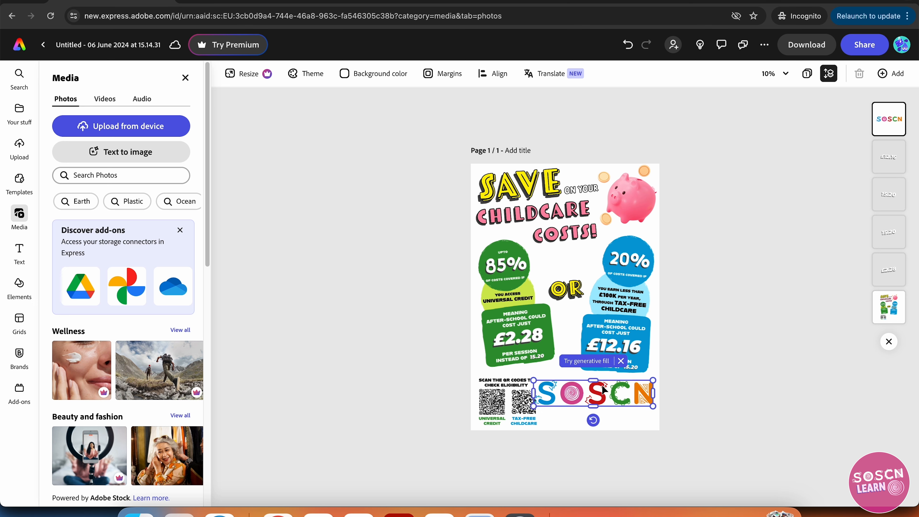
left_click(538, 407)
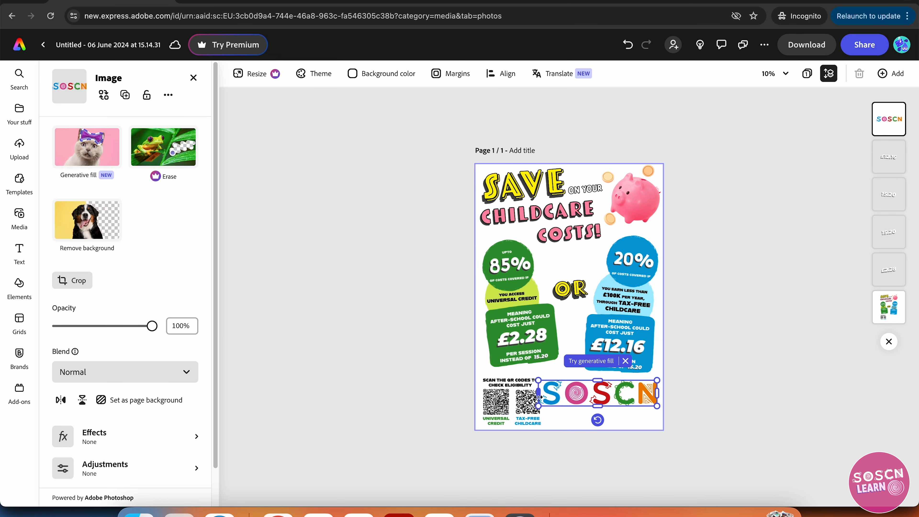
left_click_drag(539, 406, 557, 402)
left_click_drag(611, 390, 608, 399)
left_click(730, 372)
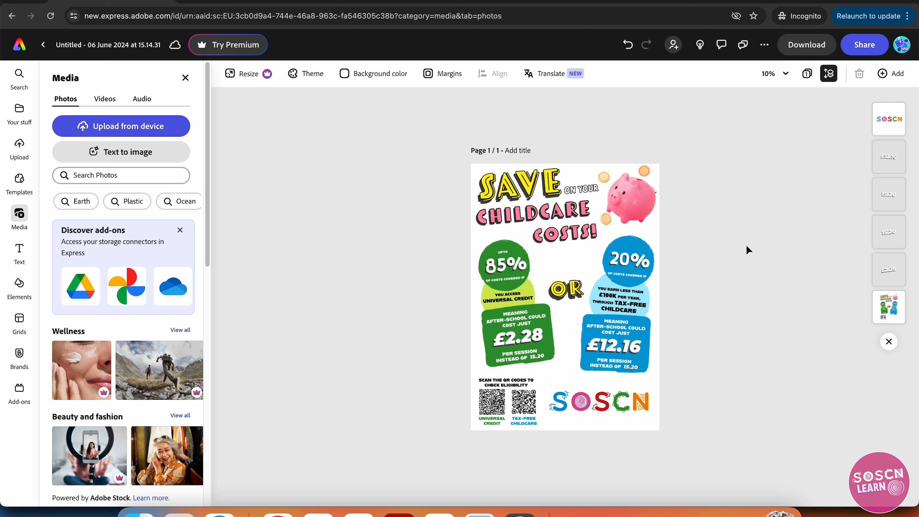
Step: Download the poster in PNG format and save it in Downloads as "Childcare Cost Poster"
left_click(807, 45)
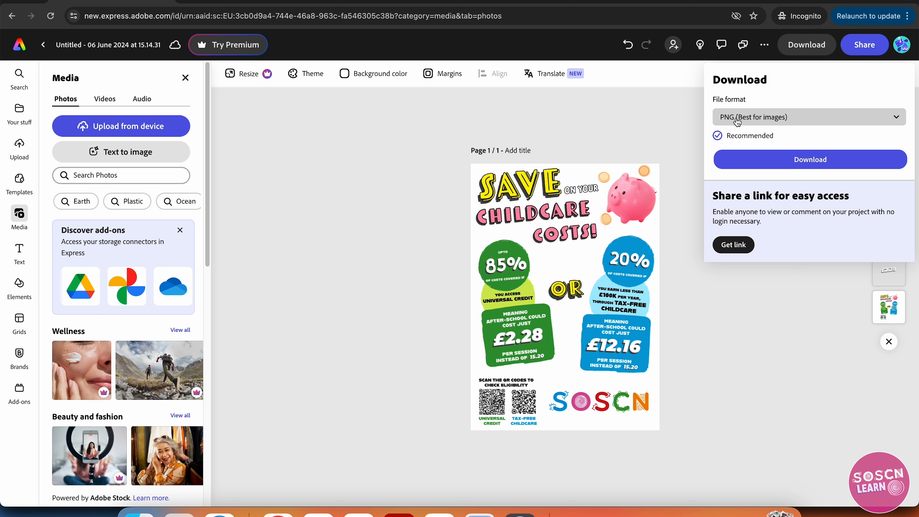
left_click(793, 124)
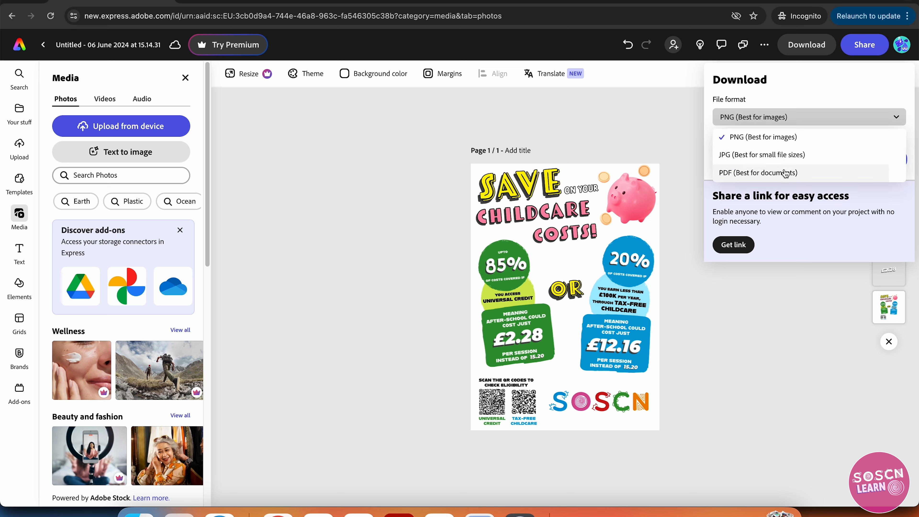
left_click(815, 100)
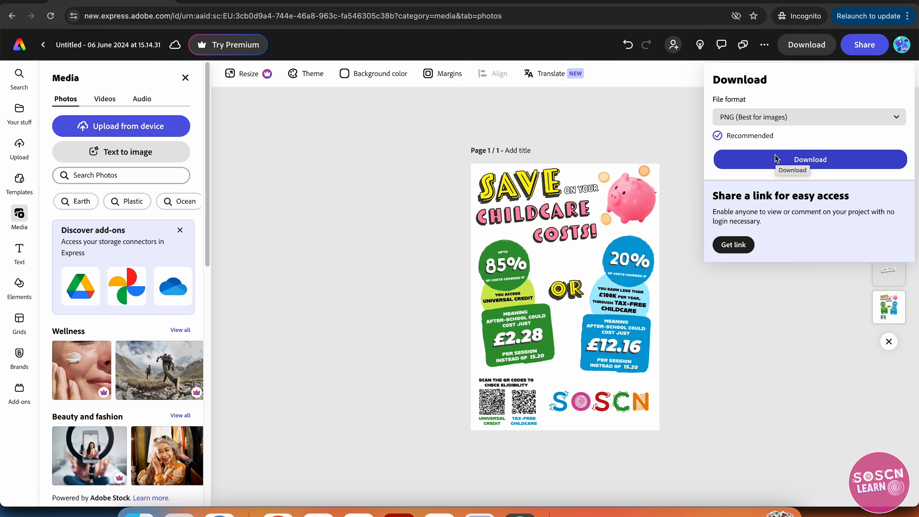
left_click(777, 162)
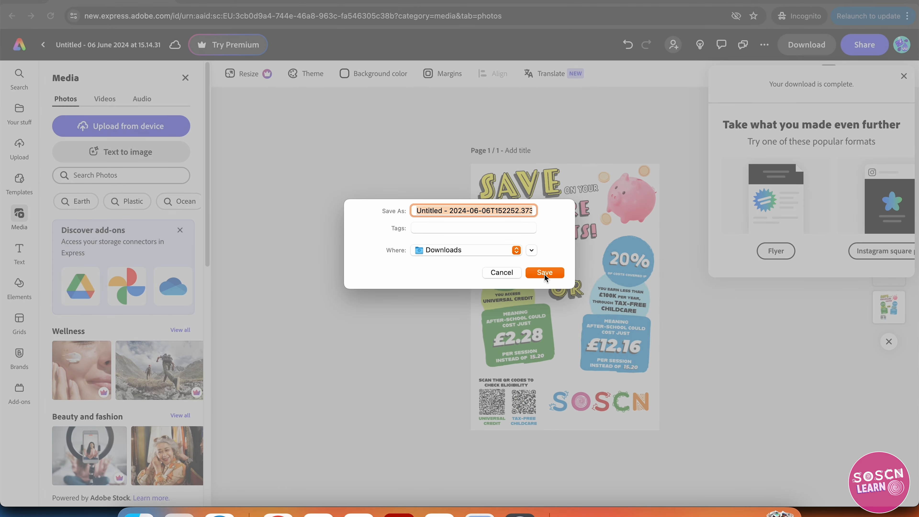
key("BackSpace")
type("Childcare")
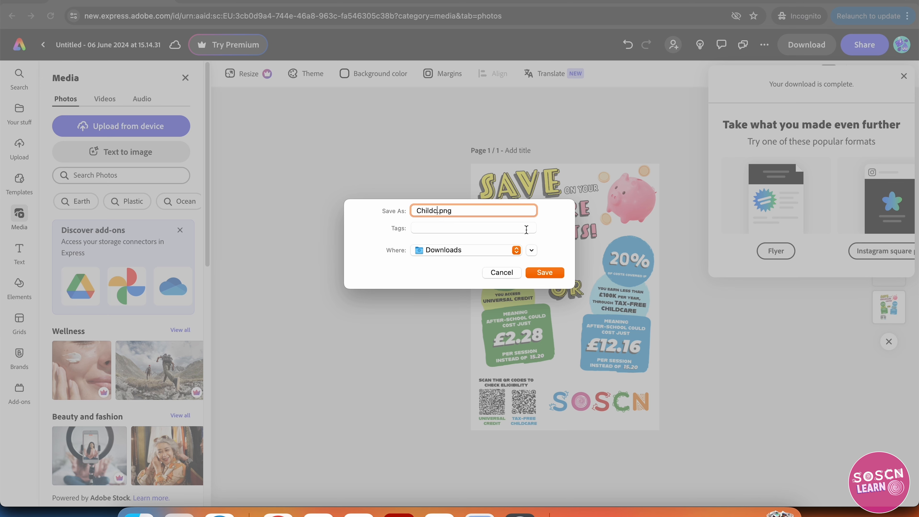
type(" Cost Poster")
left_click(545, 272)
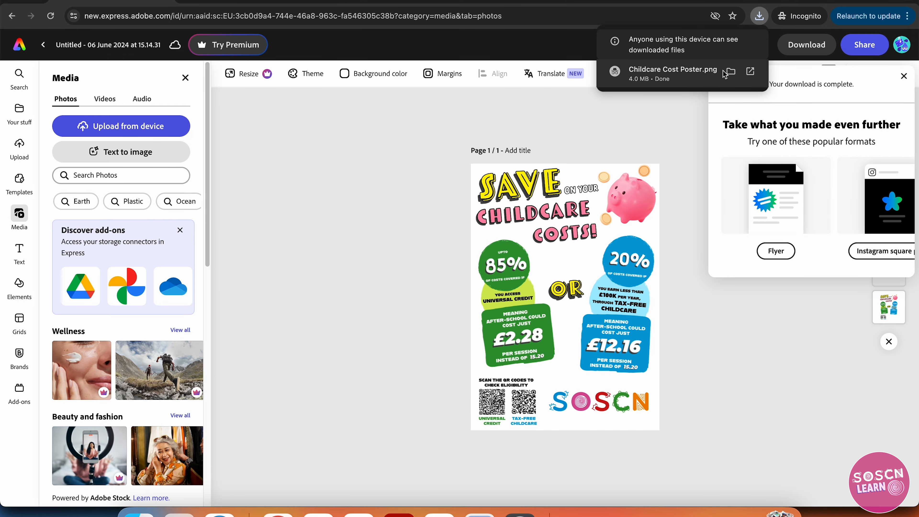
Step: Open the downloaded Childcare Cost Poster.png and view it full screen to check the finished poster
left_click(673, 72)
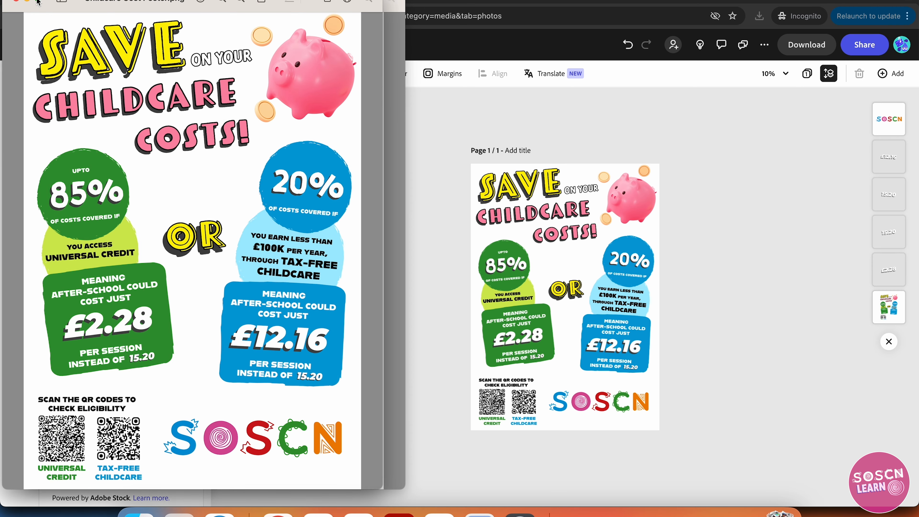
left_click(39, 3)
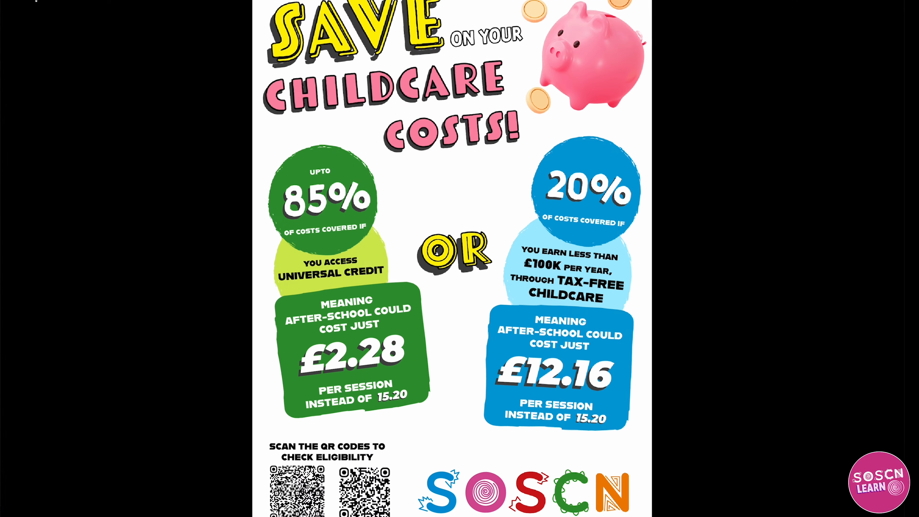